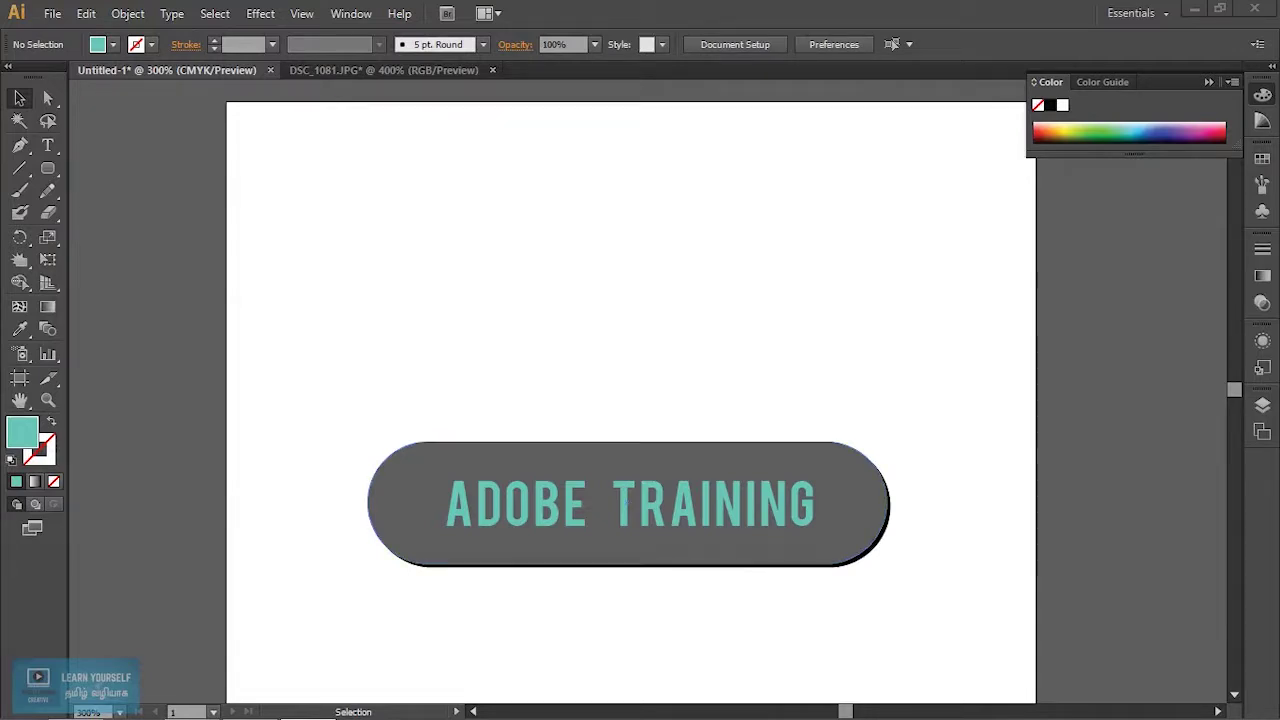
Close DSC_1081.JPG without saving and create a new blank document
key("space")
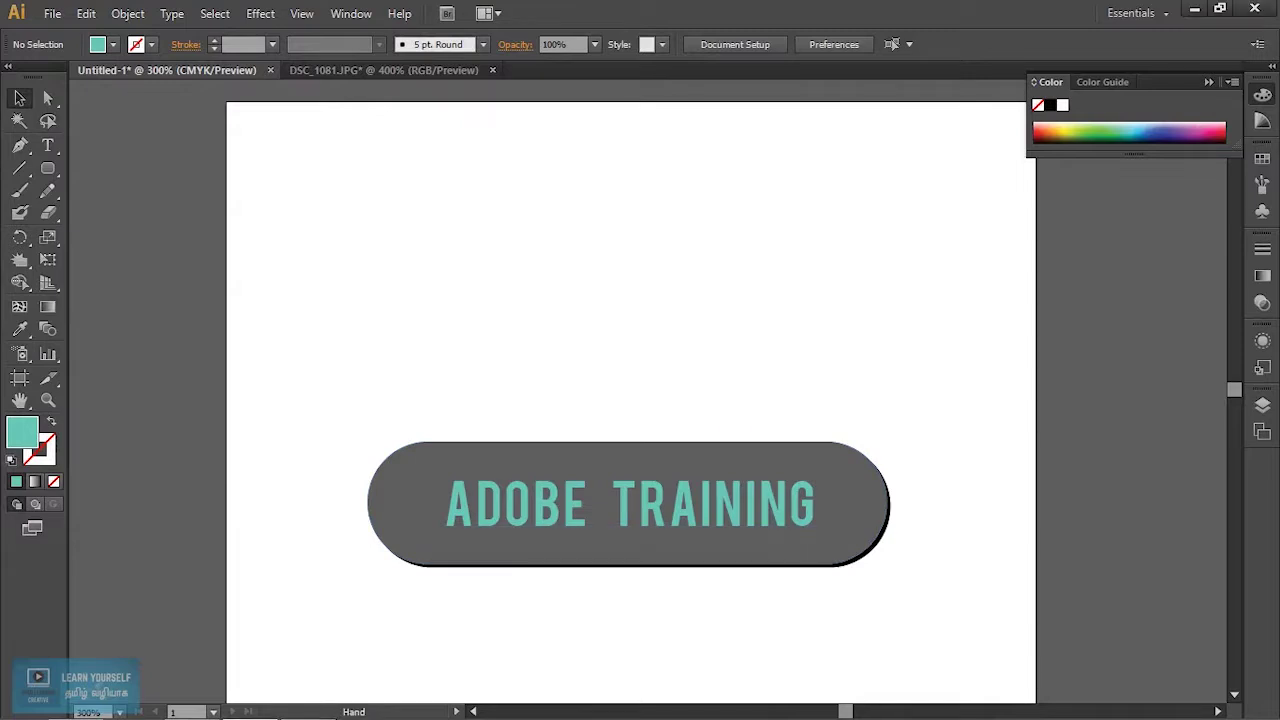
left_click_drag(630, 500, 618, 388)
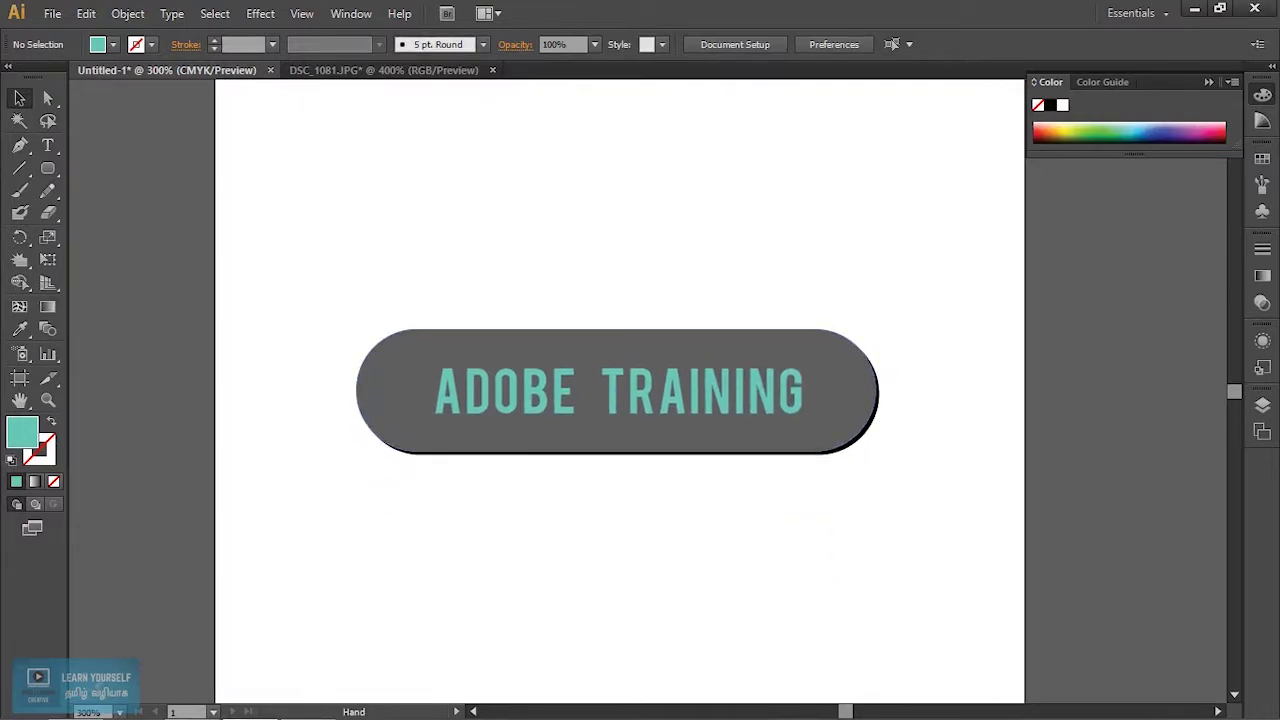
left_click(492, 70)
left_click(751, 394)
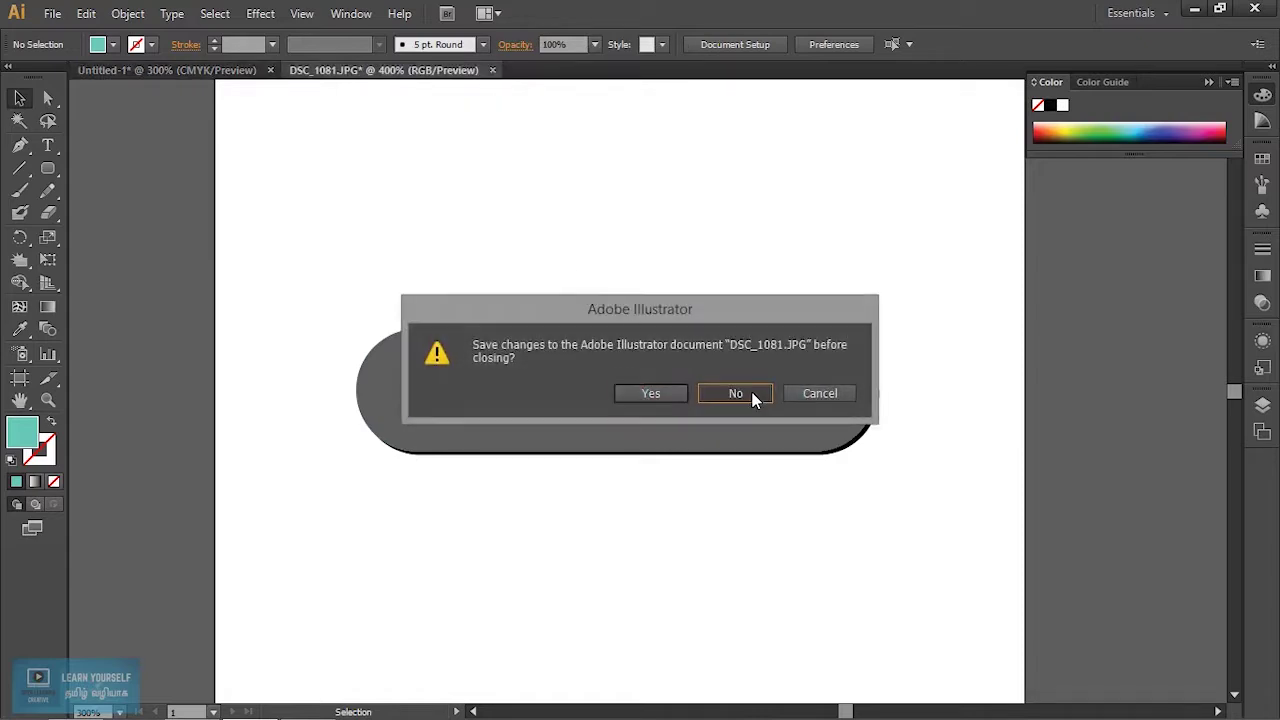
left_click(58, 14)
left_click(72, 40)
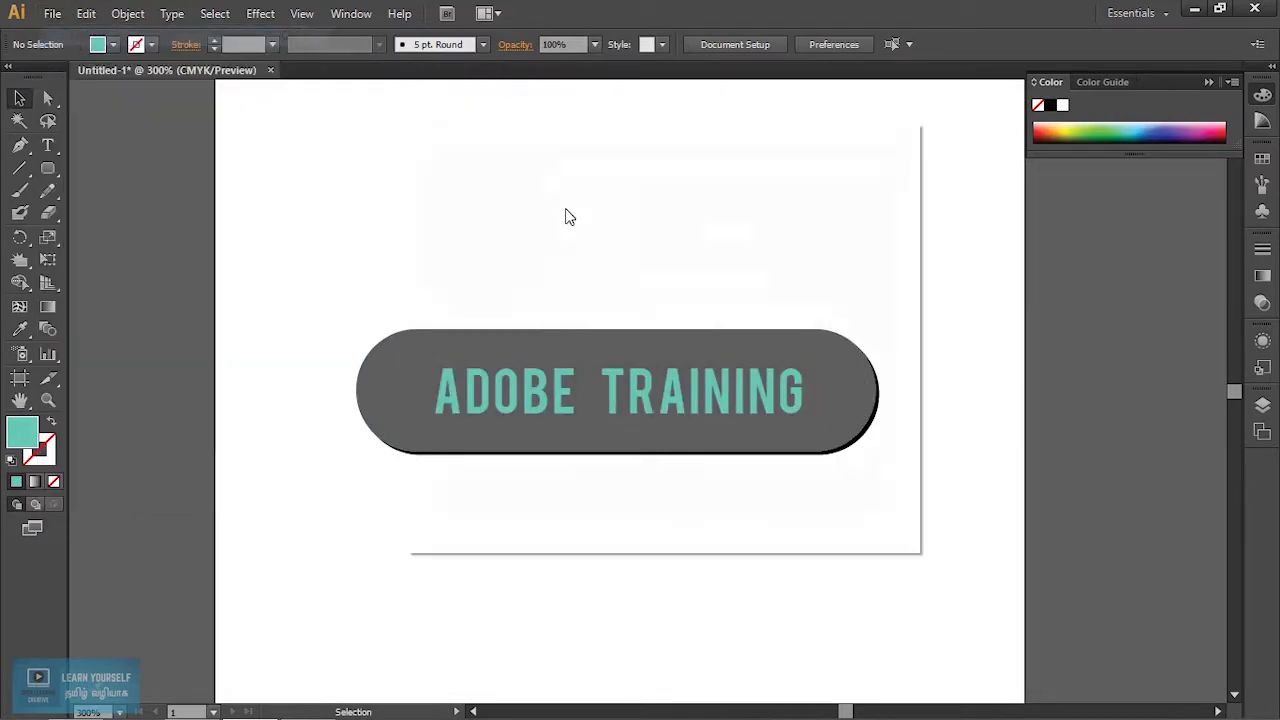
left_click(737, 509)
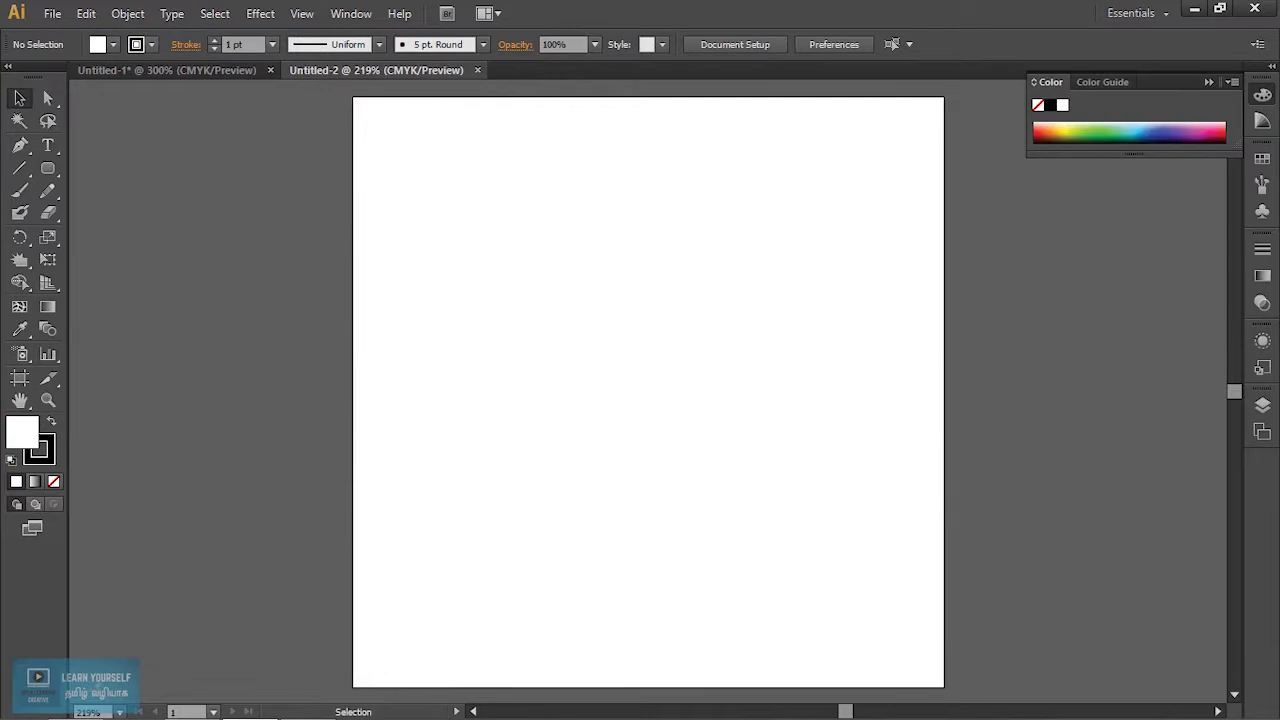
Drag a copy of the grey pill into the new document, then marquee-select the whole button
left_click(234, 72)
left_click_drag(617, 392, 589, 112)
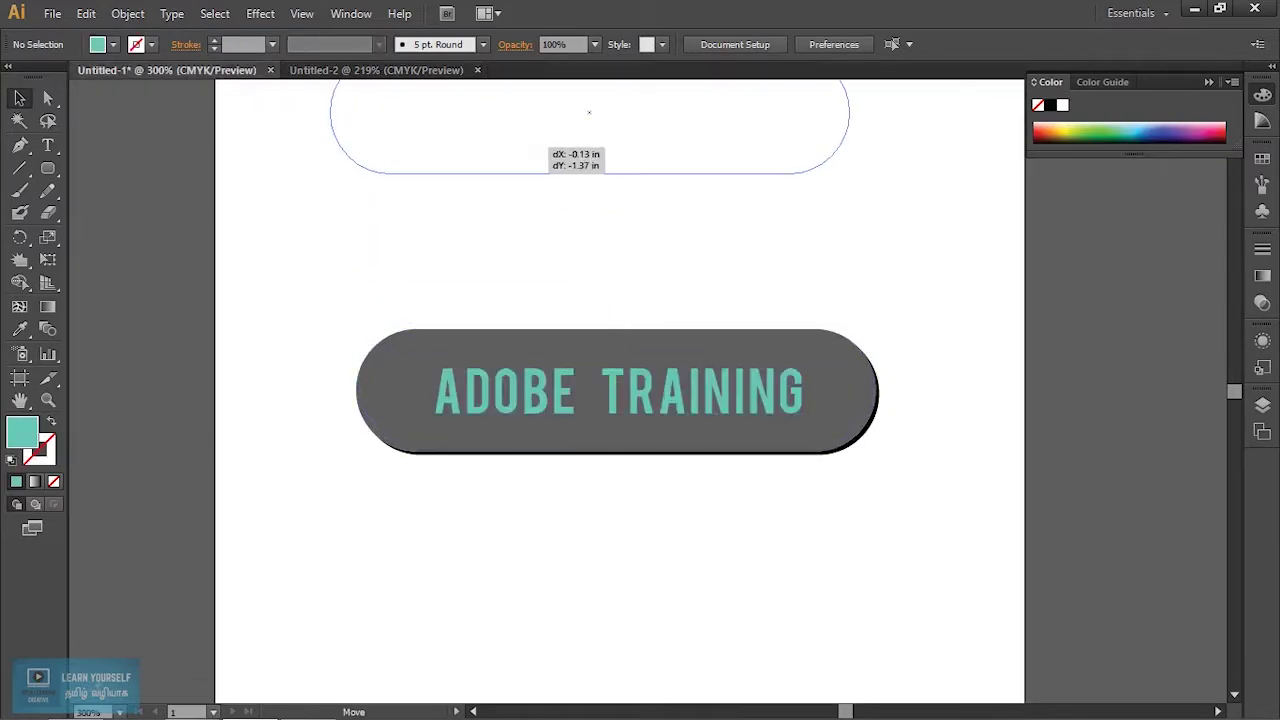
left_click_drag(589, 112, 598, 466)
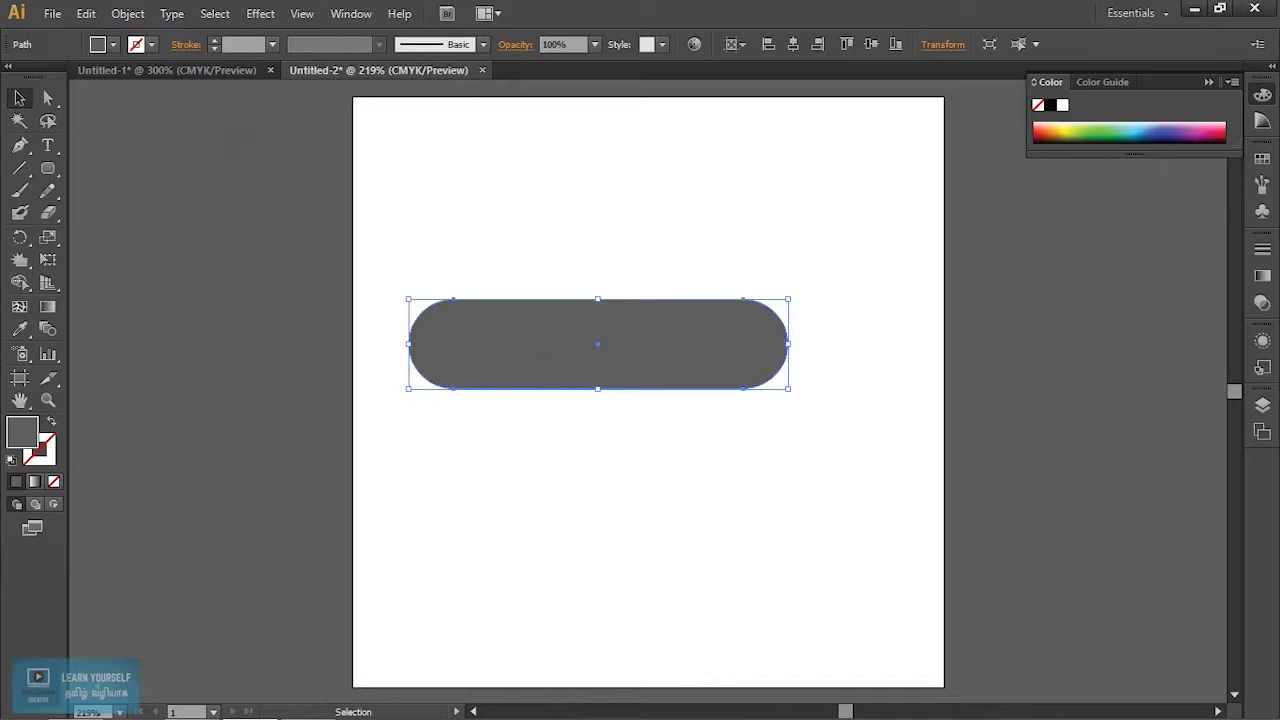
left_click(188, 71)
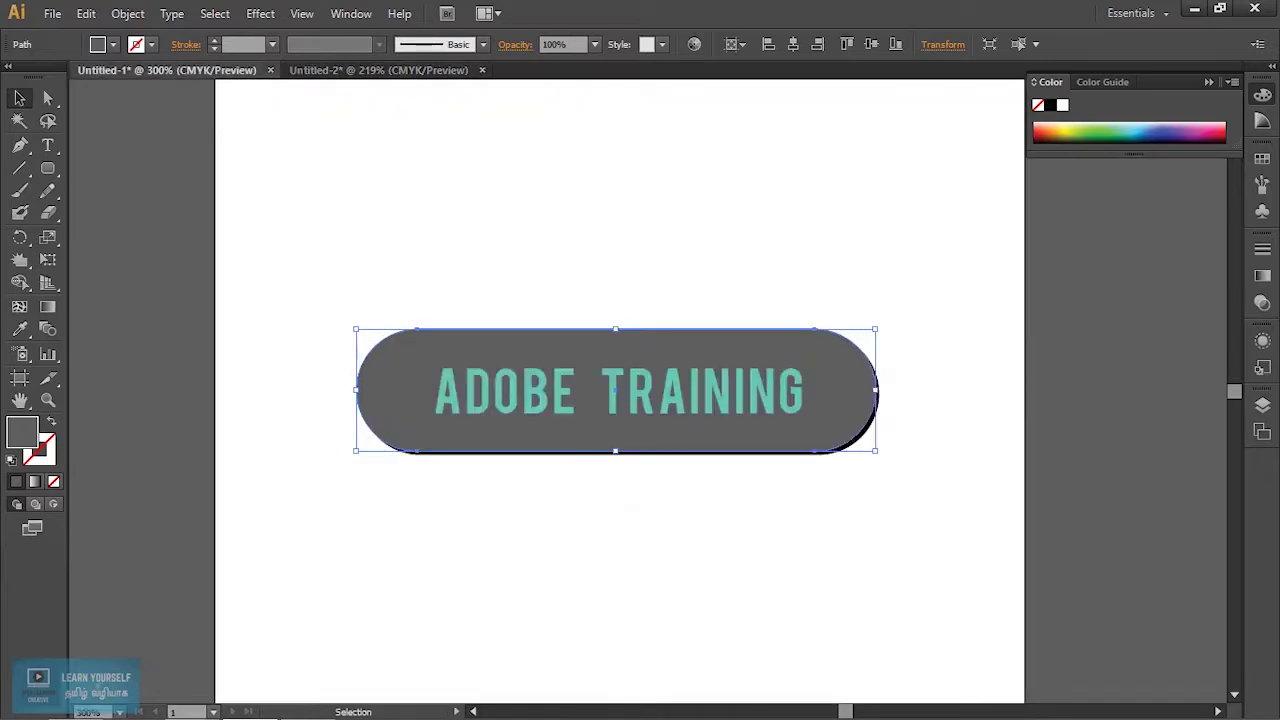
key("ctrl+shift+a")
left_click_drag(254, 252, 1020, 584)
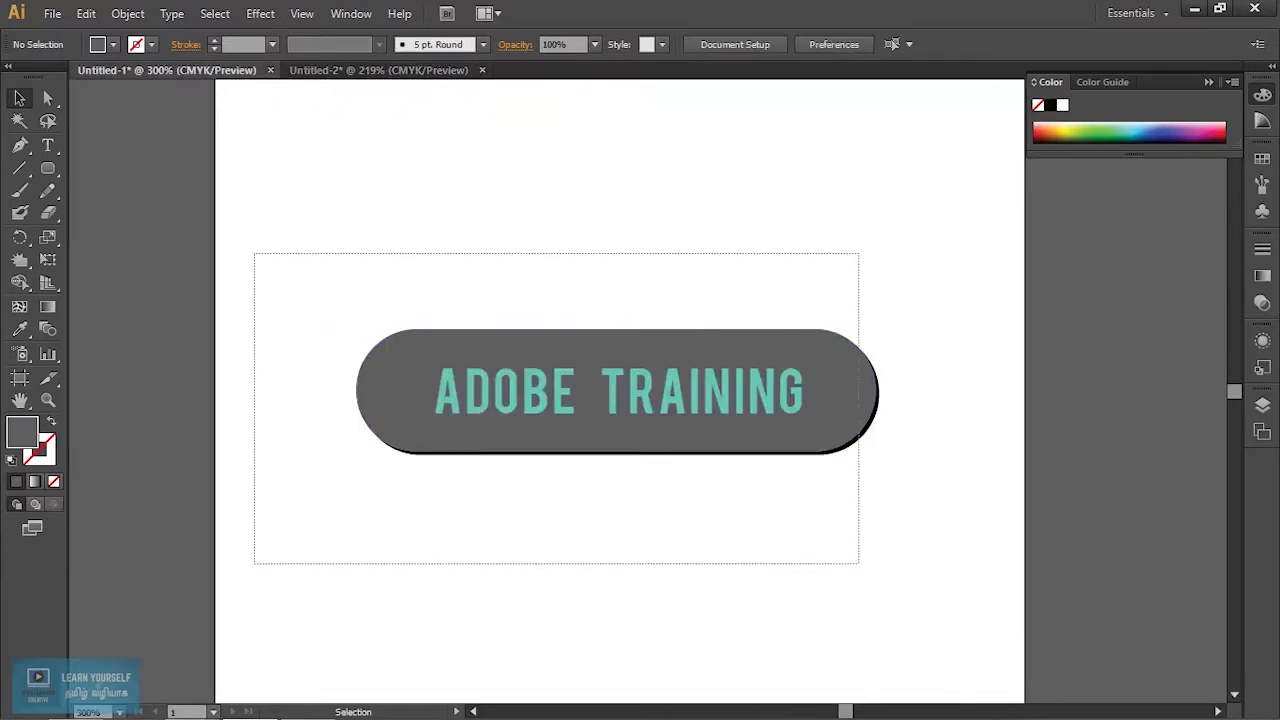
left_click(86, 14)
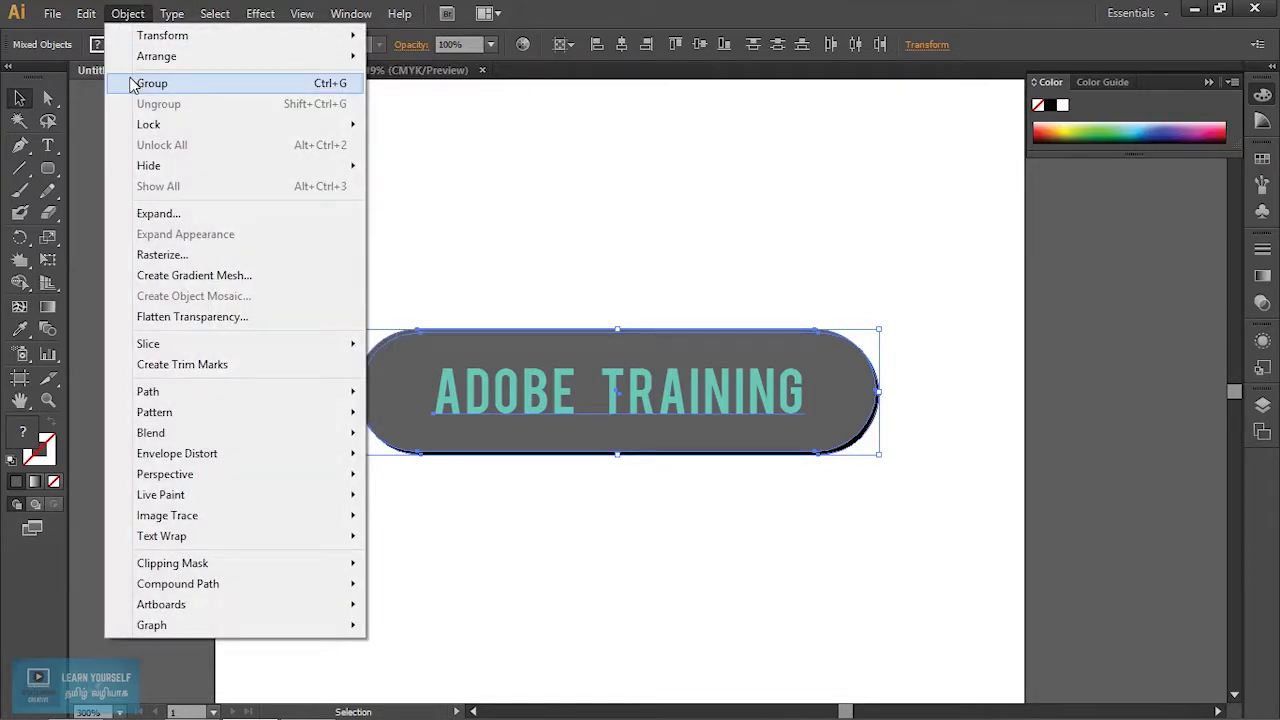
Group the button's parts and drag a copy of the group into the second document
left_click(150, 83)
key("ctrl+shift+a")
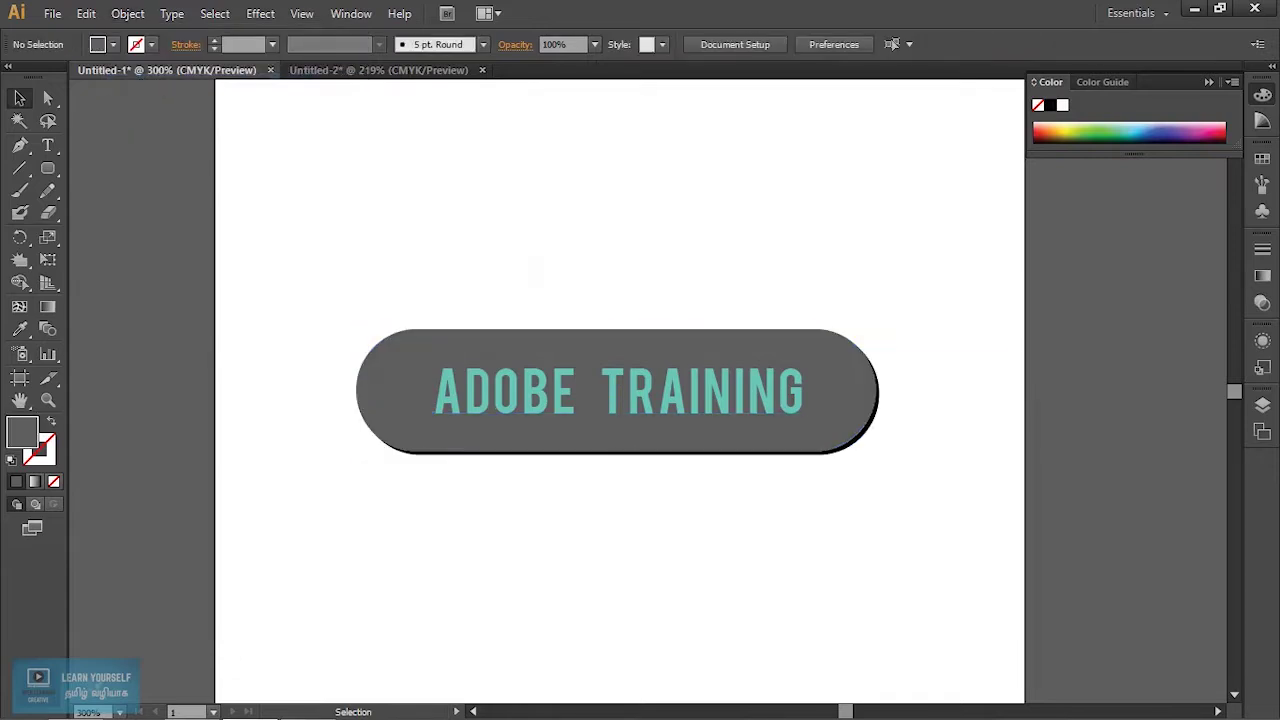
mouse_move(580, 410)
left_mouse_down()
mouse_move(480, 313)
mouse_move(530, 338)
mouse_move(578, 287)
left_mouse_up()
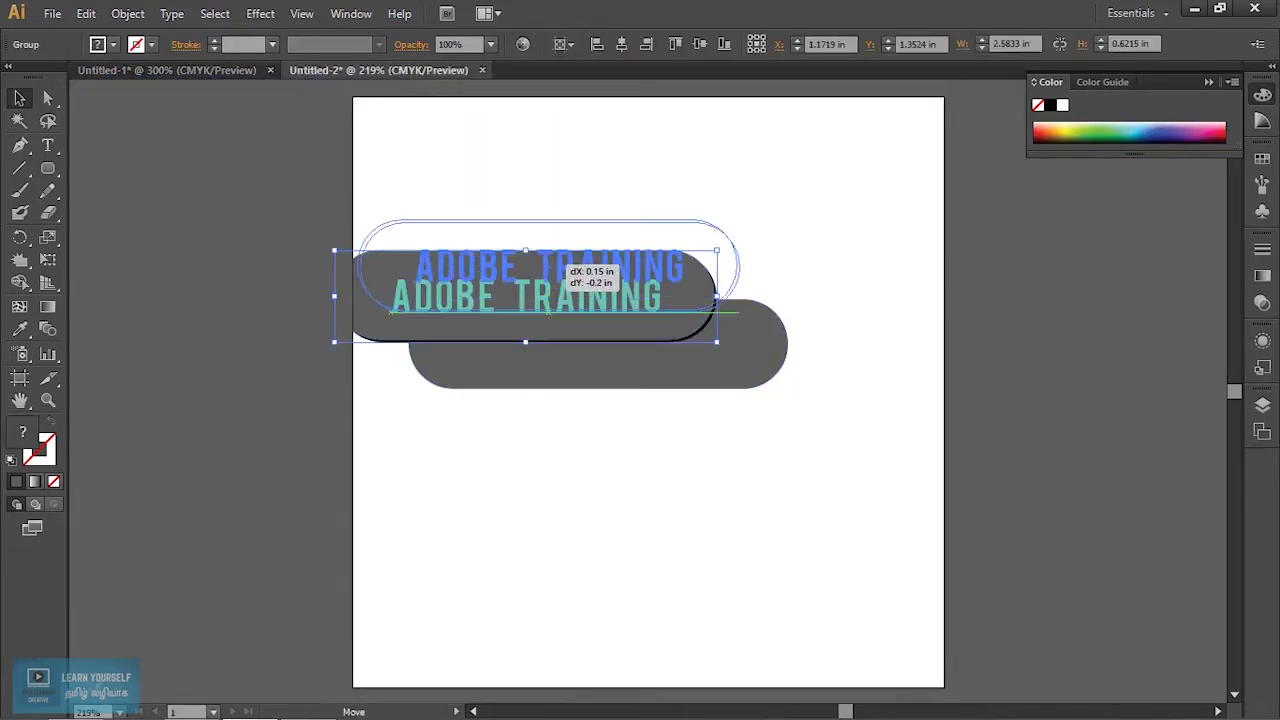
left_click(168, 71)
Back in Untitled-1, reselect the button and select the ADOBE TRAINING text with the Type tool
key("ctrl+shift+a")
key("ctrl+a")
key("t")
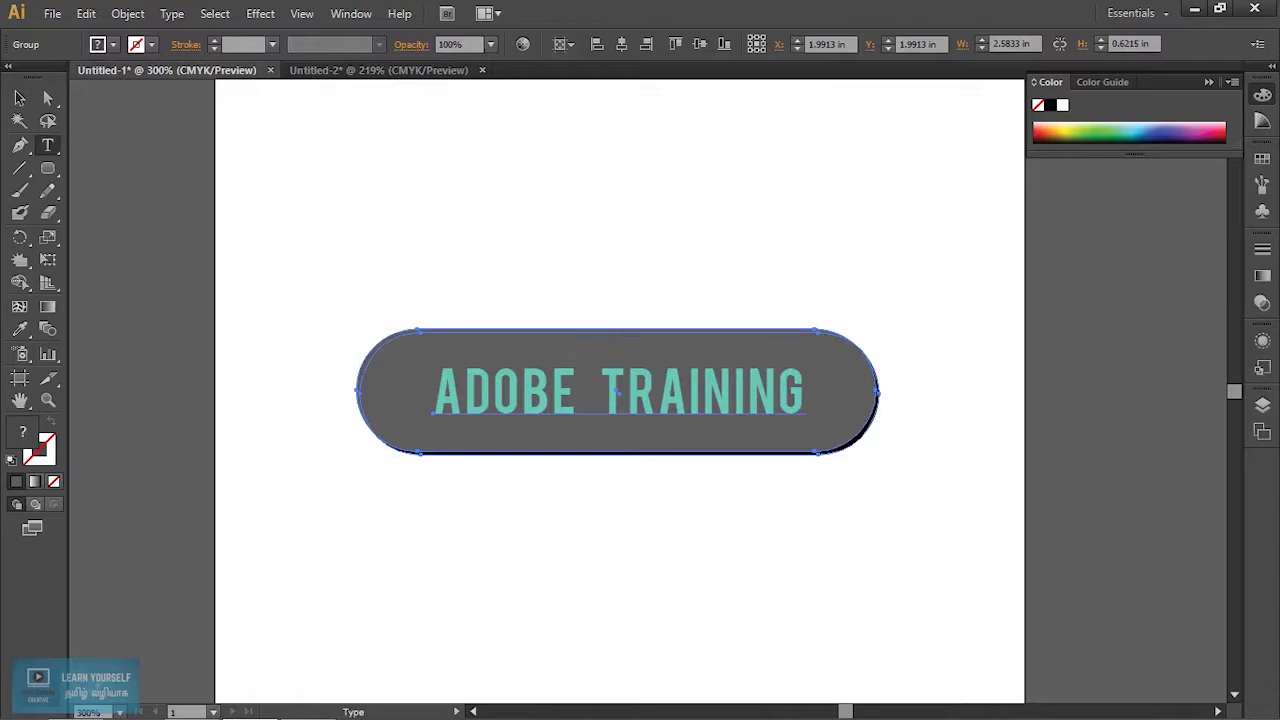
left_click_drag(434, 392, 806, 392)
key("Escape")
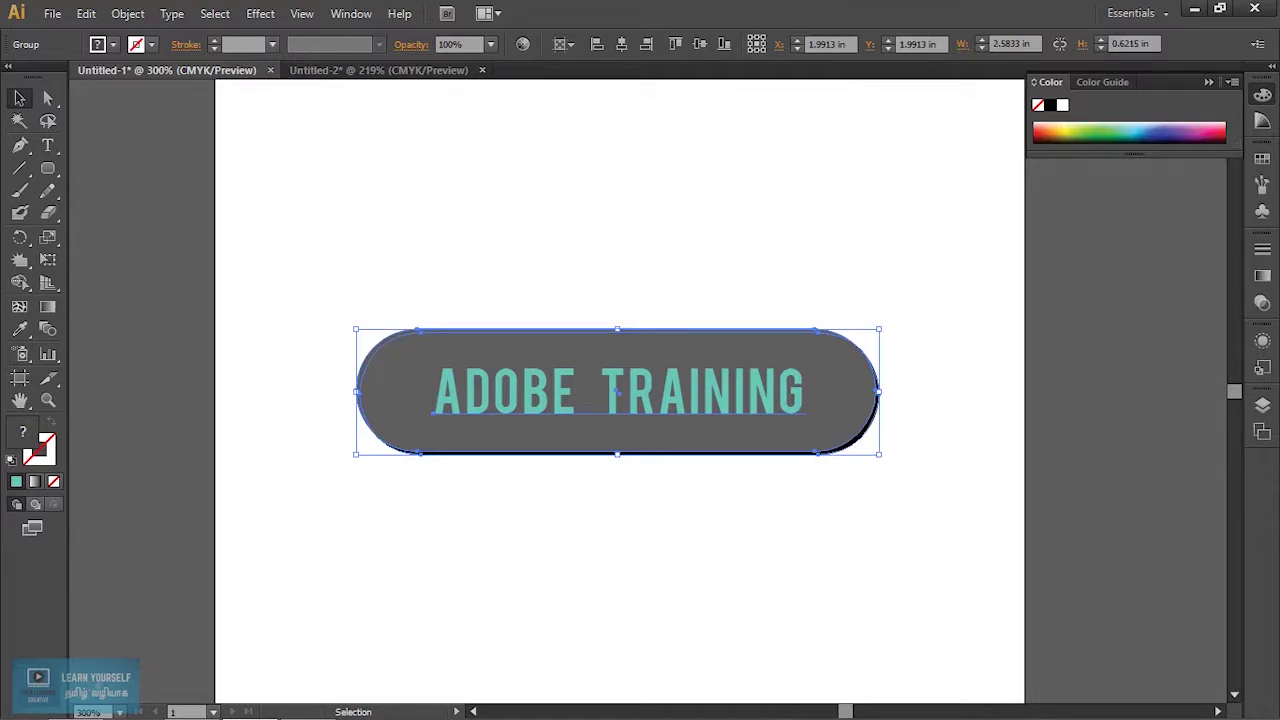
Isolate the button group, select the grey pill inside it, and exit isolation
double_click(617, 392)
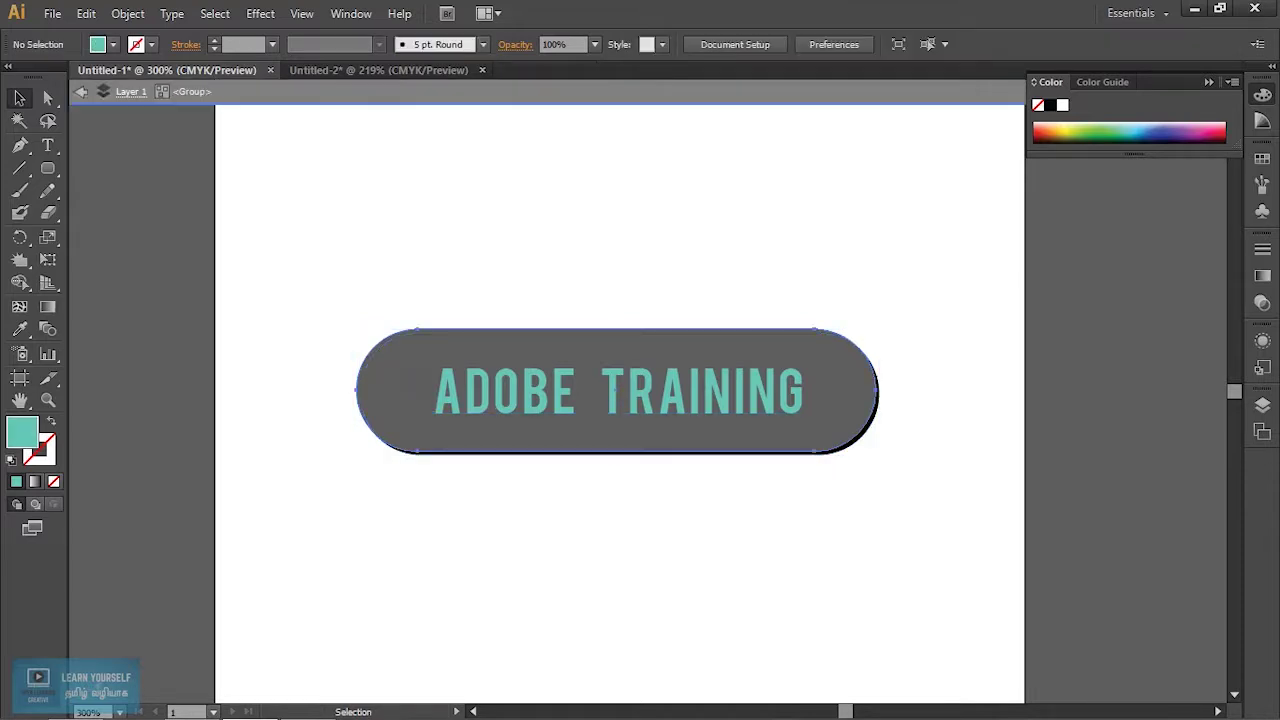
left_click(613, 392)
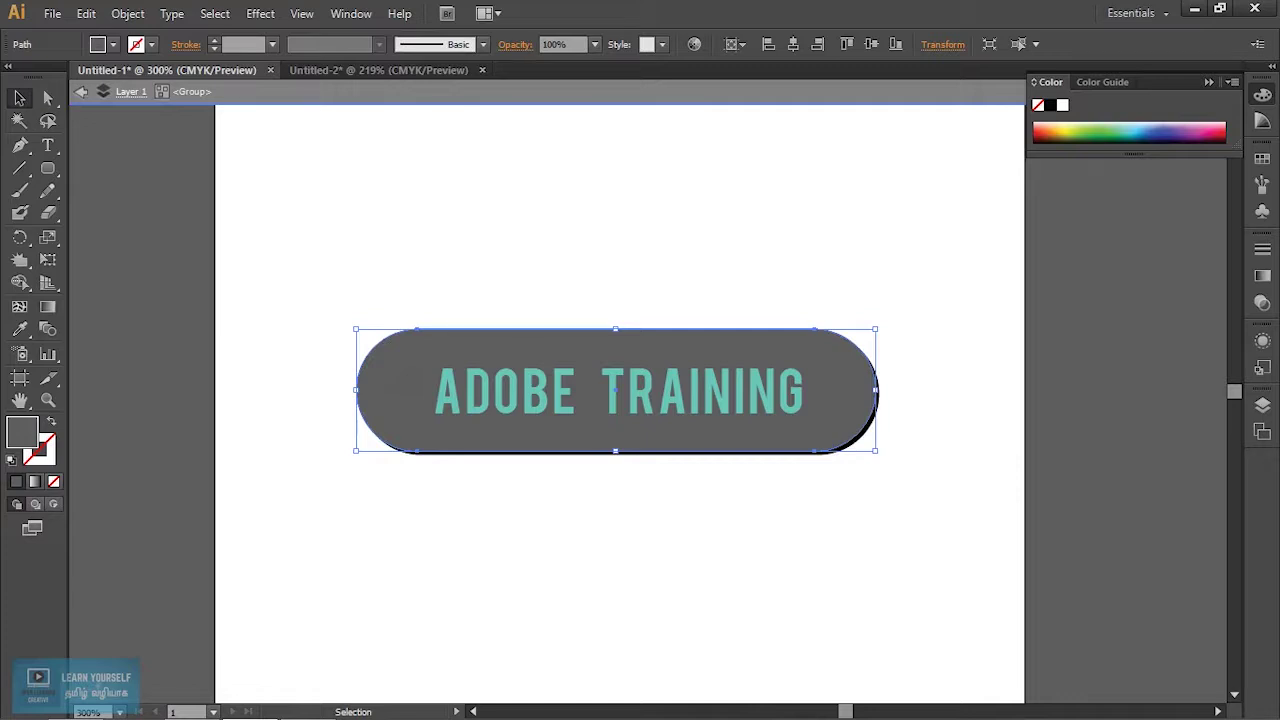
left_click(192, 95)
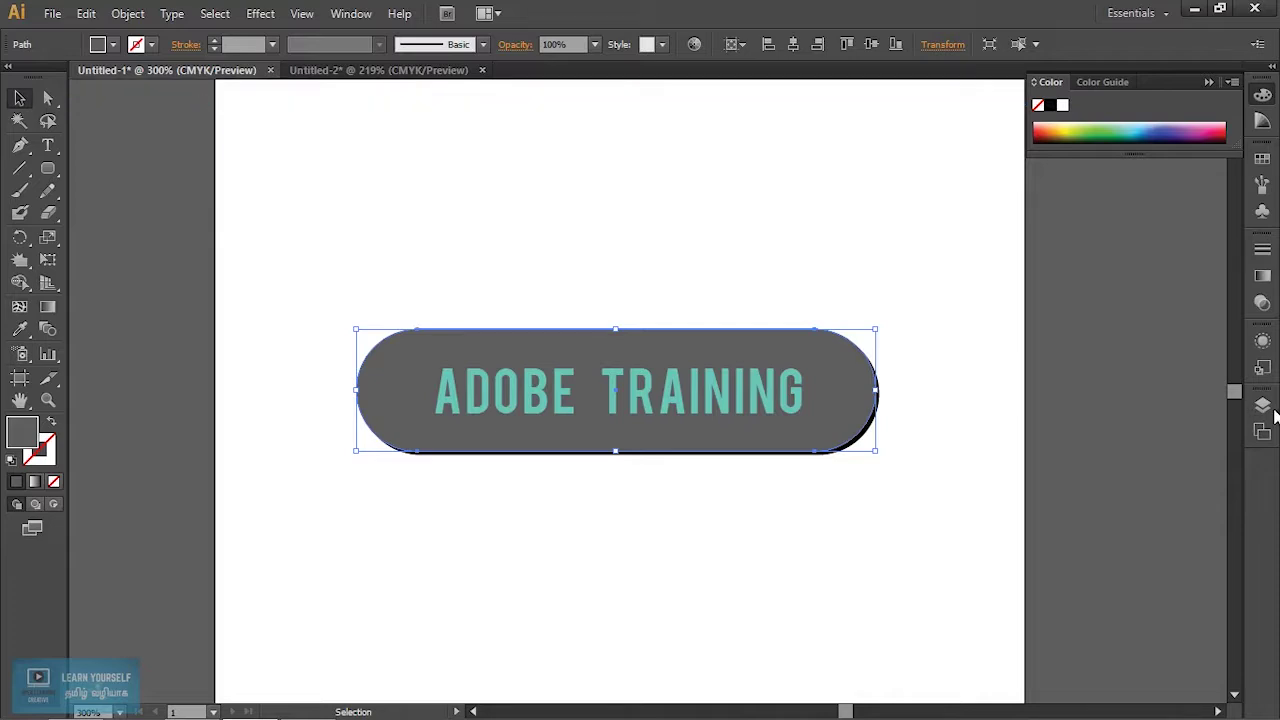
Expand Layer 1 and its <Group> in the Layers panel and add a new layer
left_click(1262, 405)
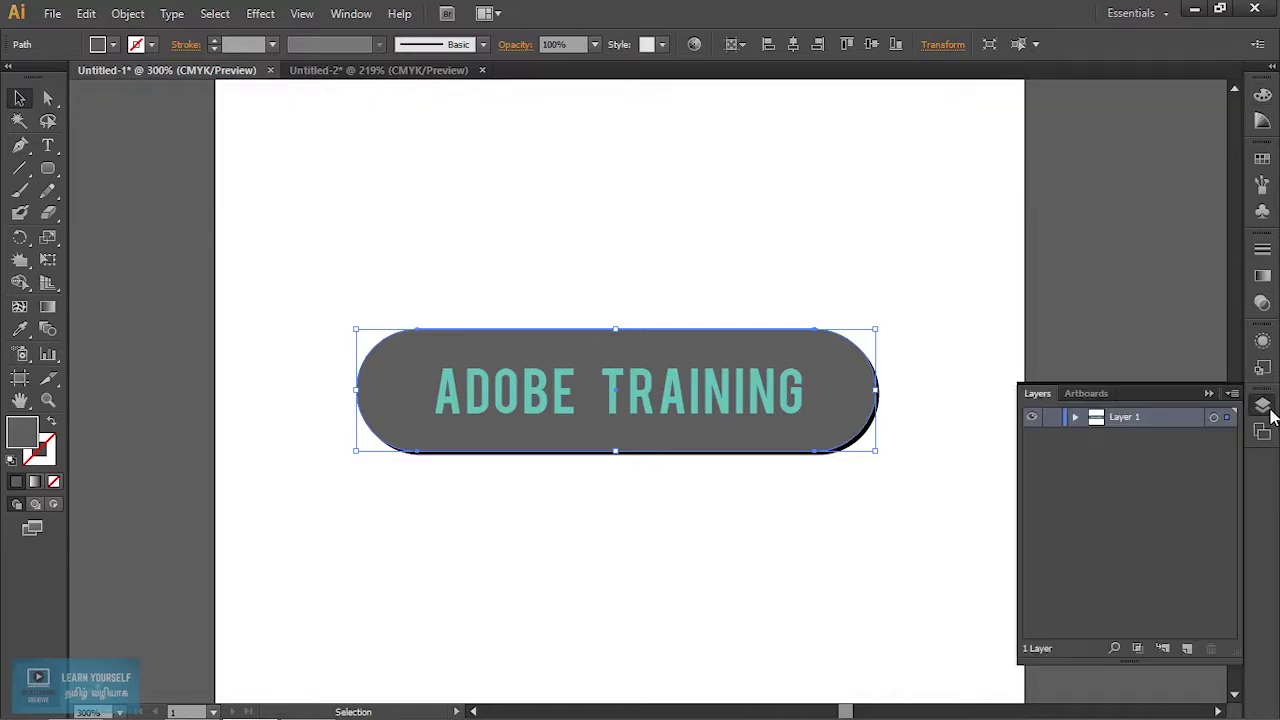
left_click(1076, 418)
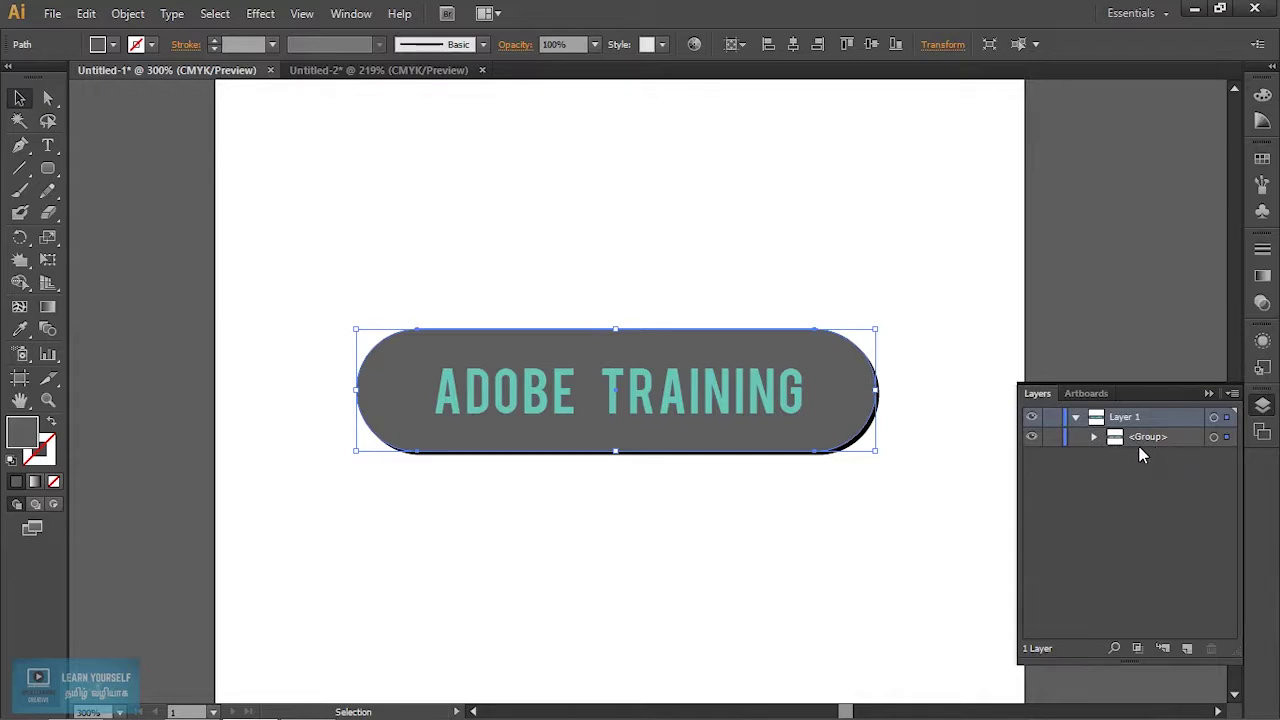
left_click(1095, 437)
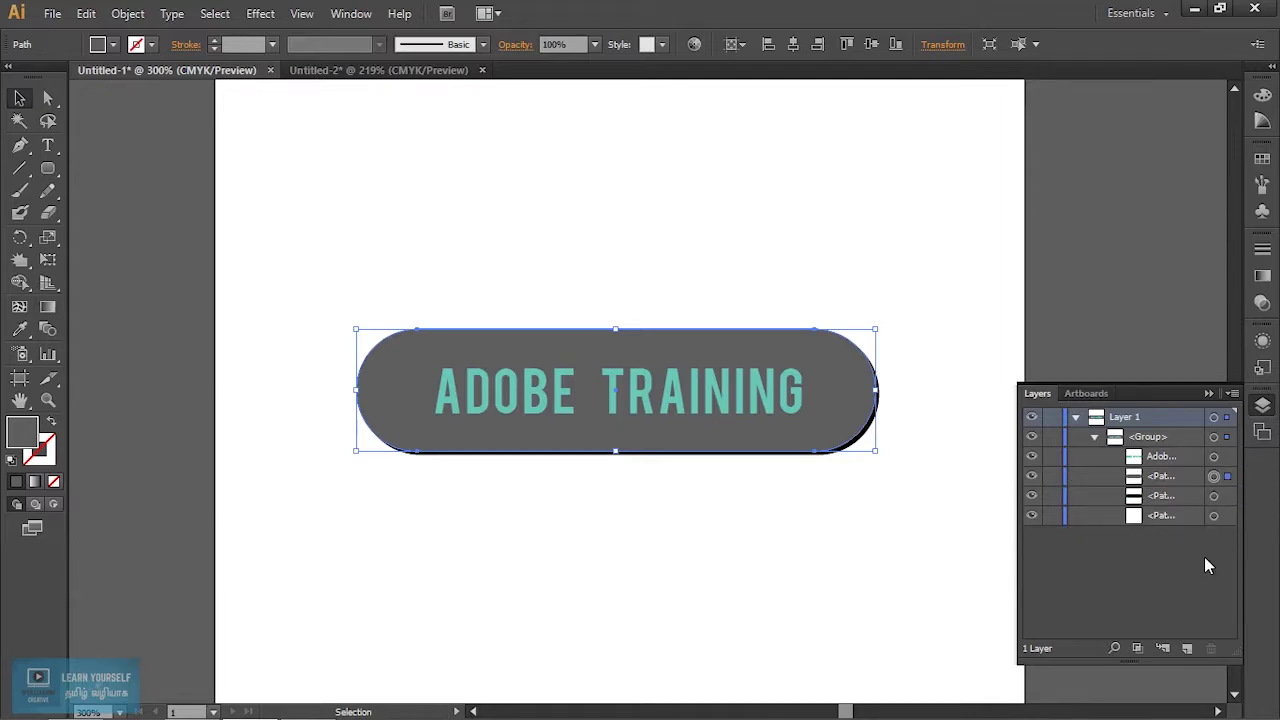
left_click(1187, 651)
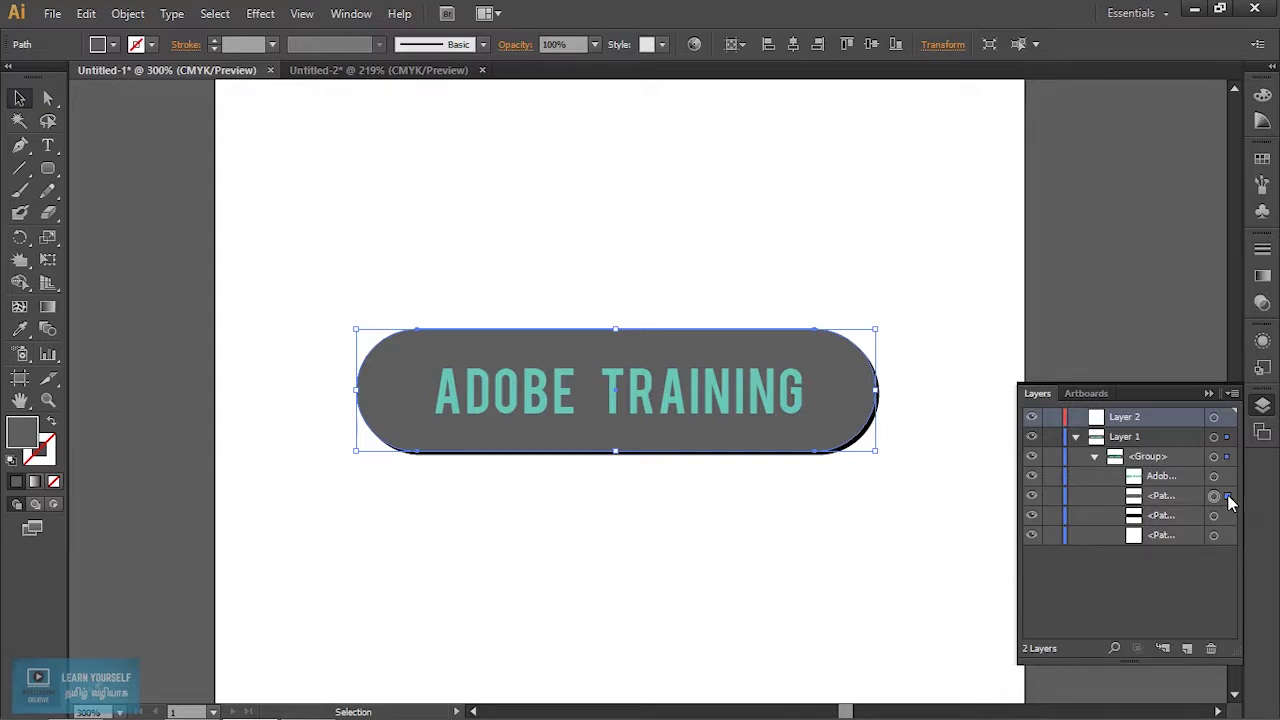
Move the pill path onto Layer 2 and test moving it with Layer 1 locked
left_click_drag(1230, 505, 1228, 418)
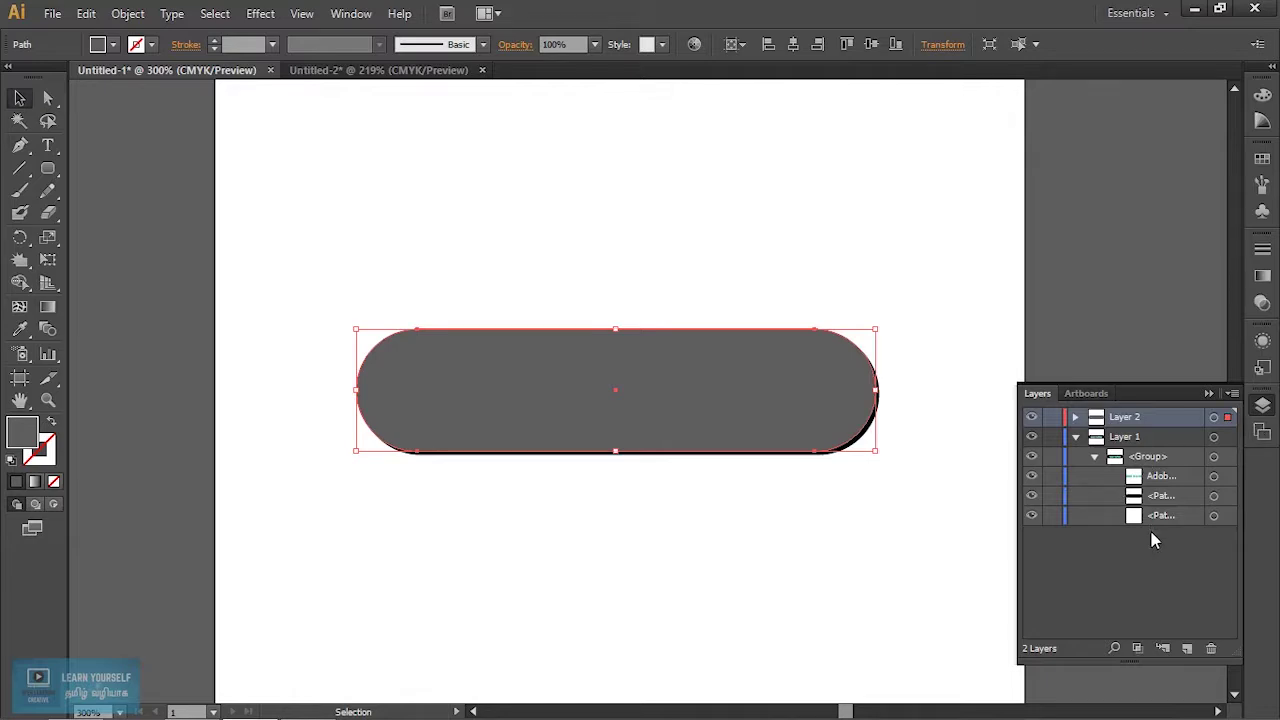
left_click_drag(780, 340, 639, 179)
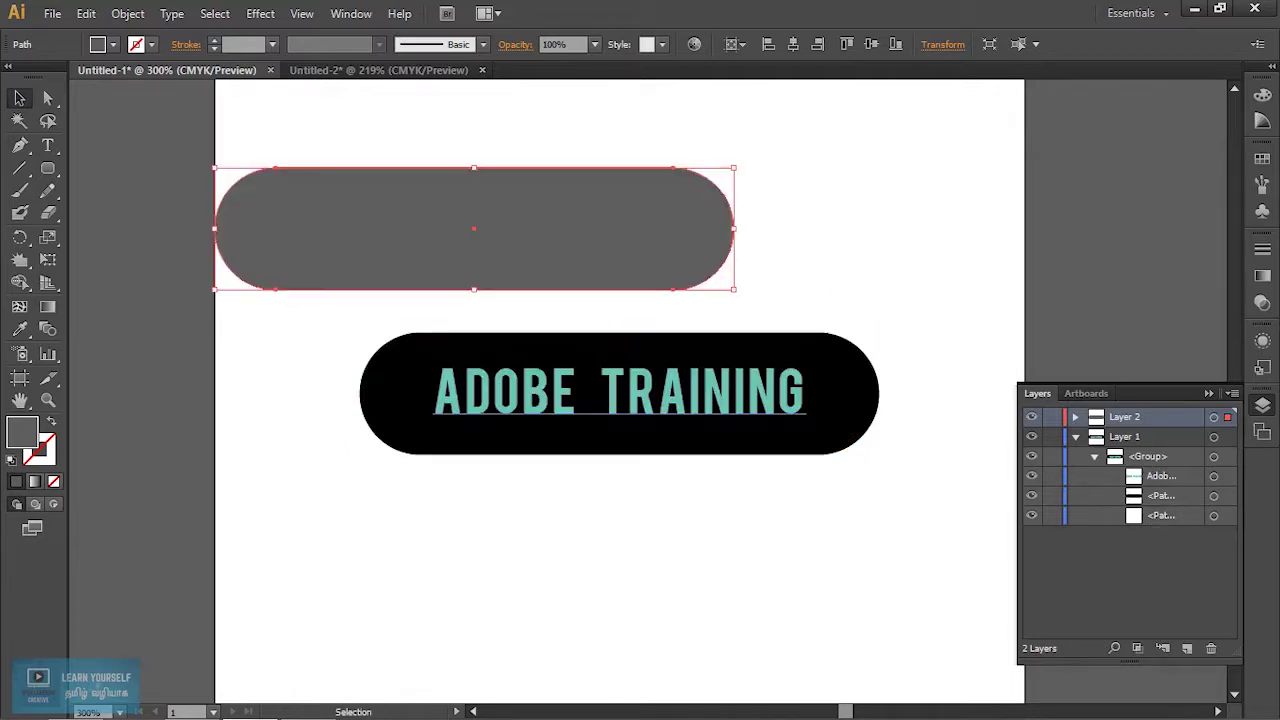
key("ctrl+shift+a")
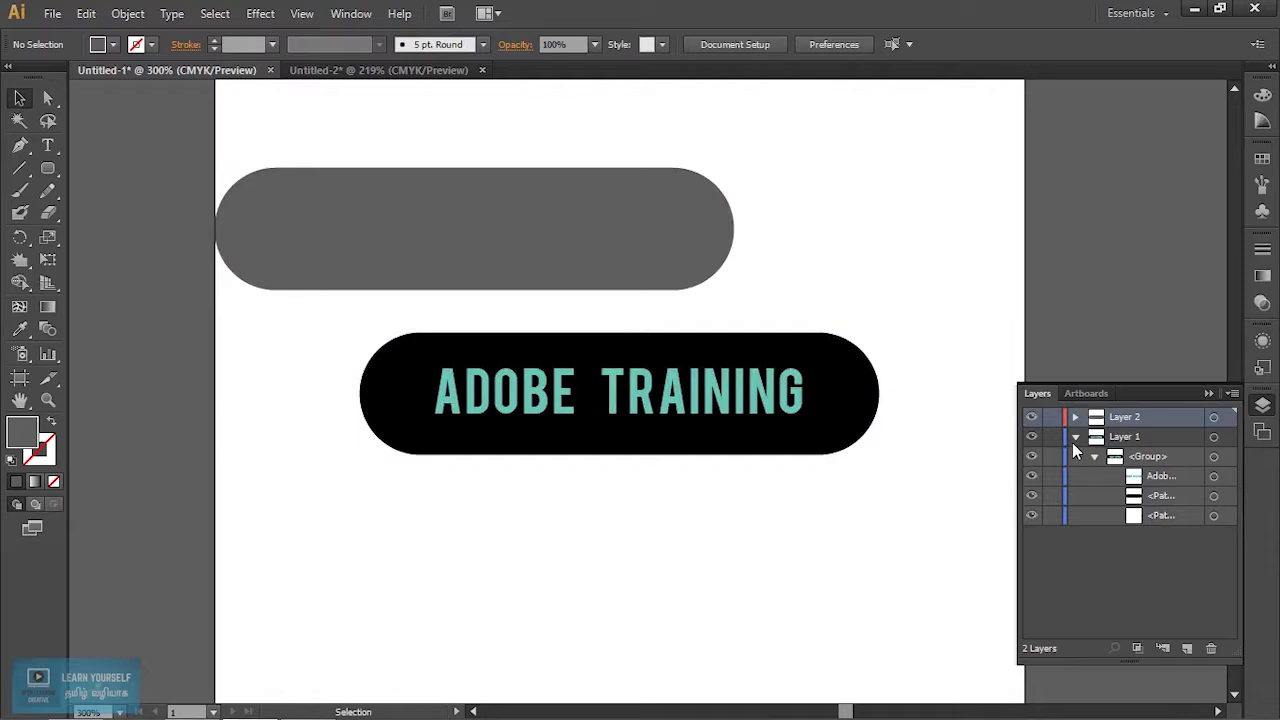
left_click(1051, 436)
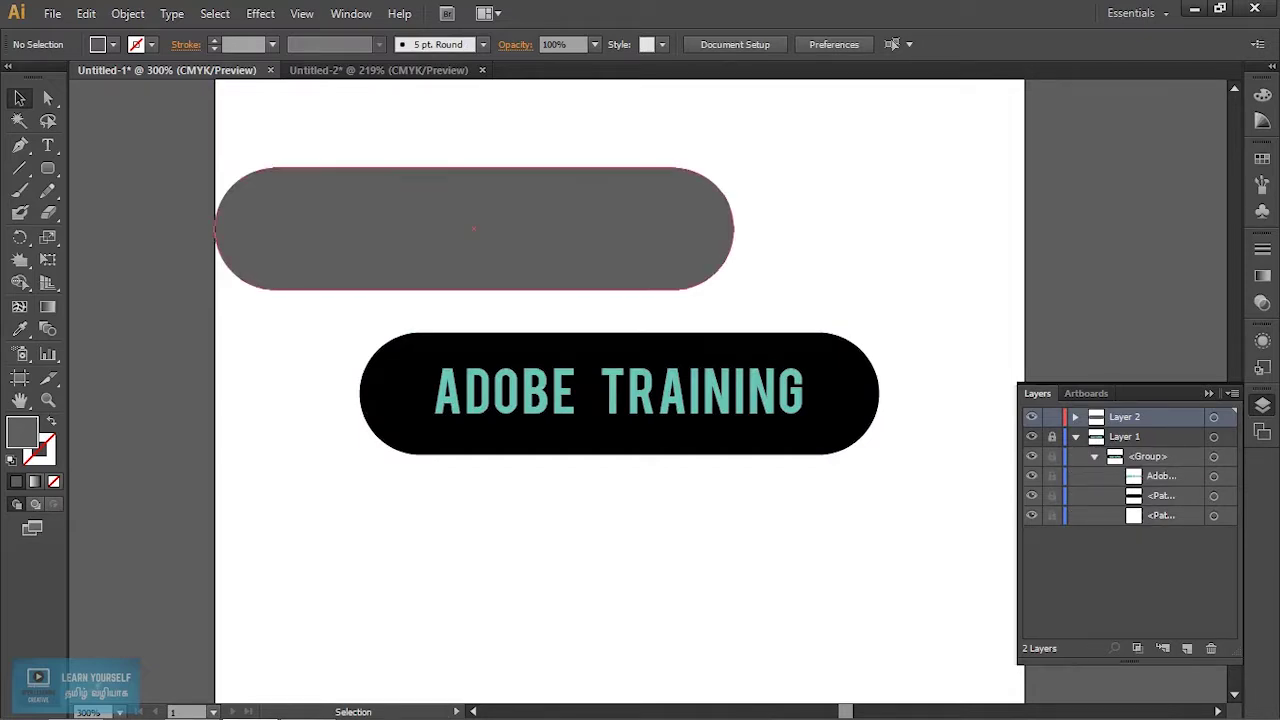
left_click_drag(556, 213, 632, 505)
key("ctrl+shift+a")
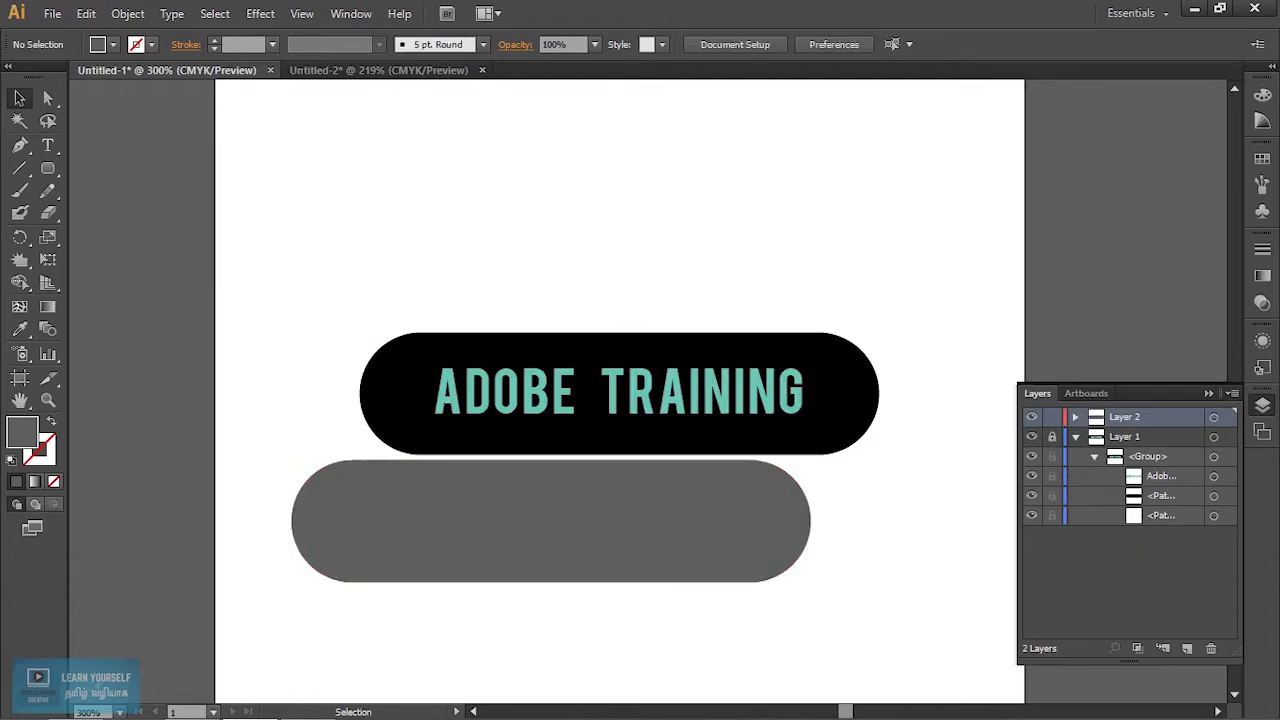
Undo the test moves and drag the pill path back into Layer 1's <Group>
key("a")
key("ctrl+z")
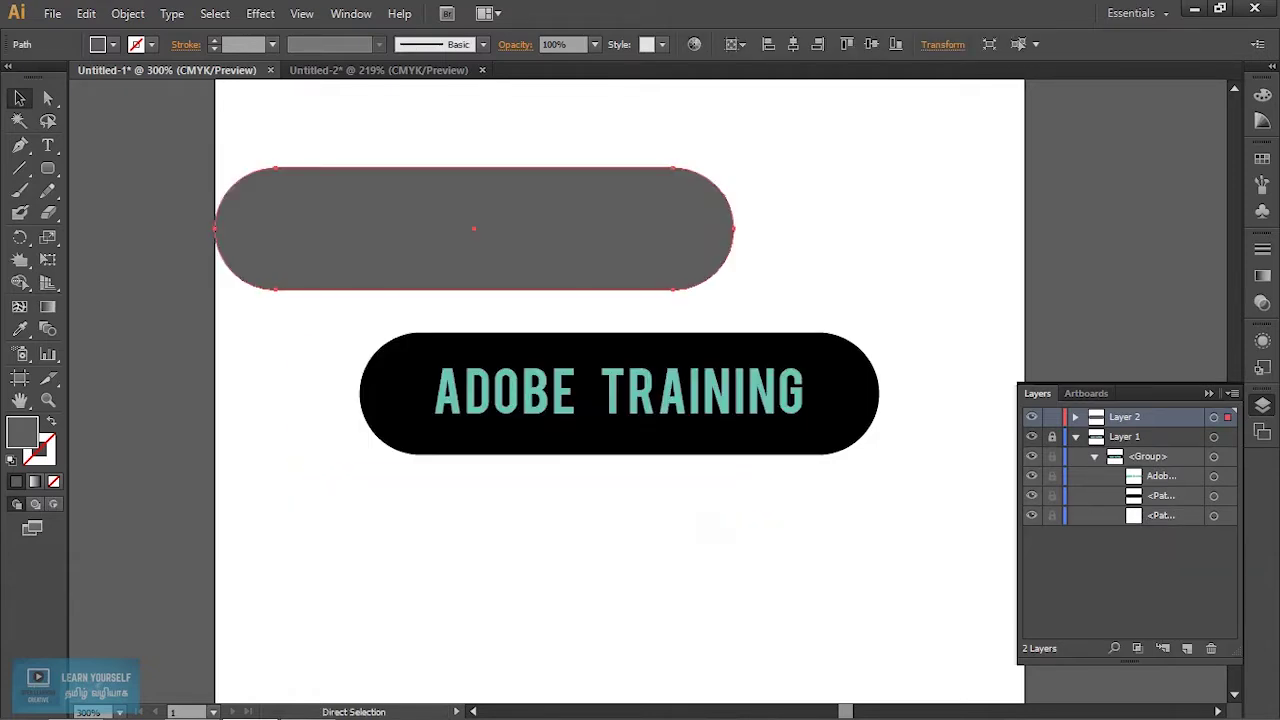
key("ctrl+z")
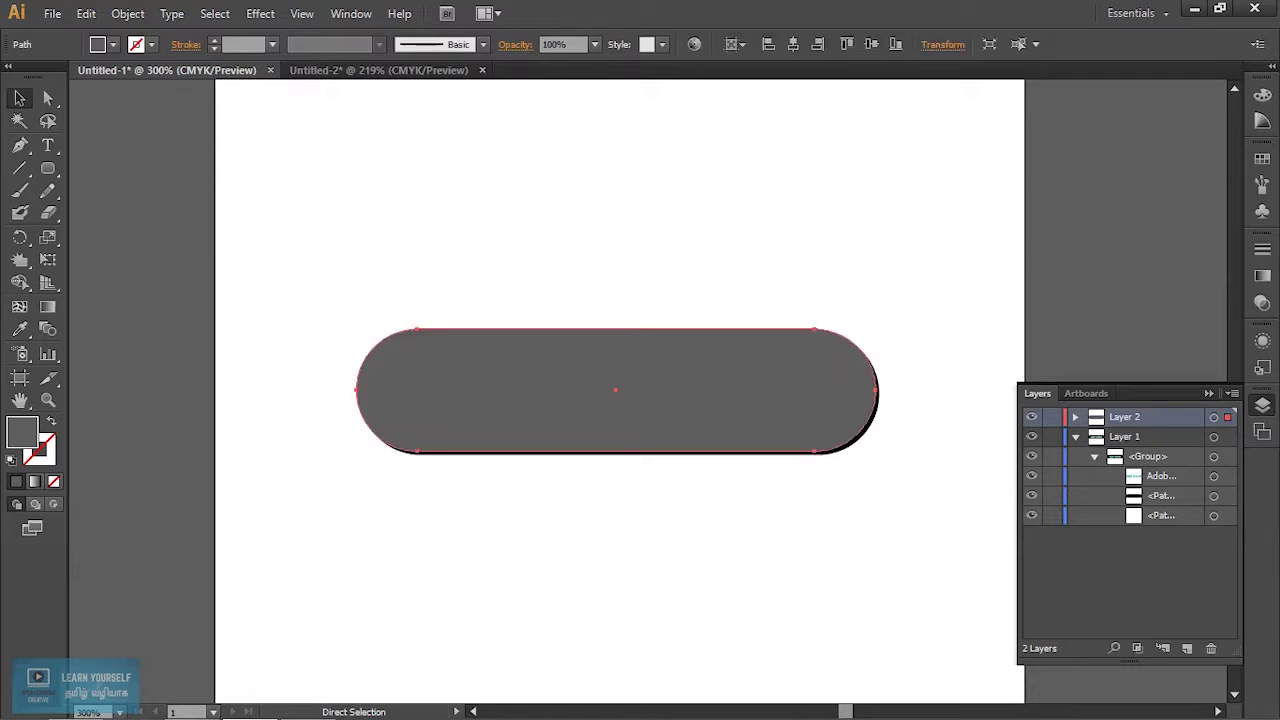
left_click_drag(760, 400, 626, 243)
key("ctrl+z")
key("v")
left_click_drag(1231, 417, 1228, 496)
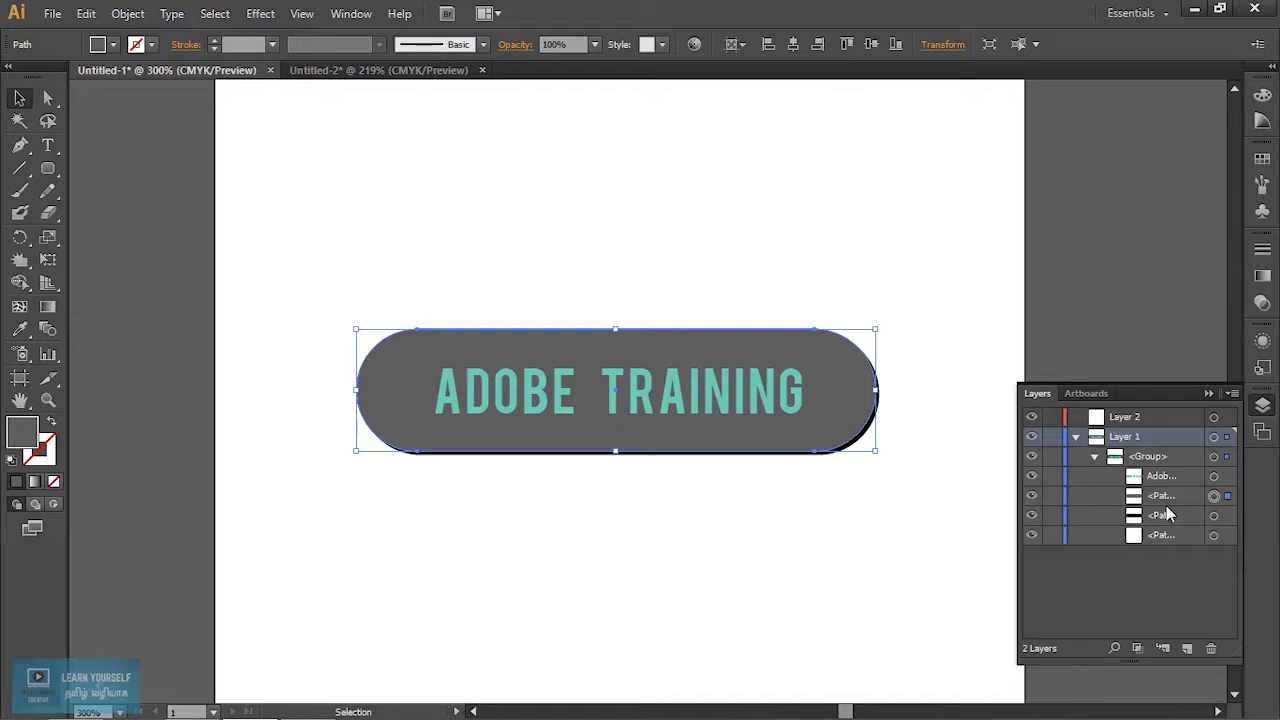
Drag the ADOBE TRAINING text layer out of the <Group> to sit above it in Layer 1
left_click_drag(1155, 481, 1156, 496)
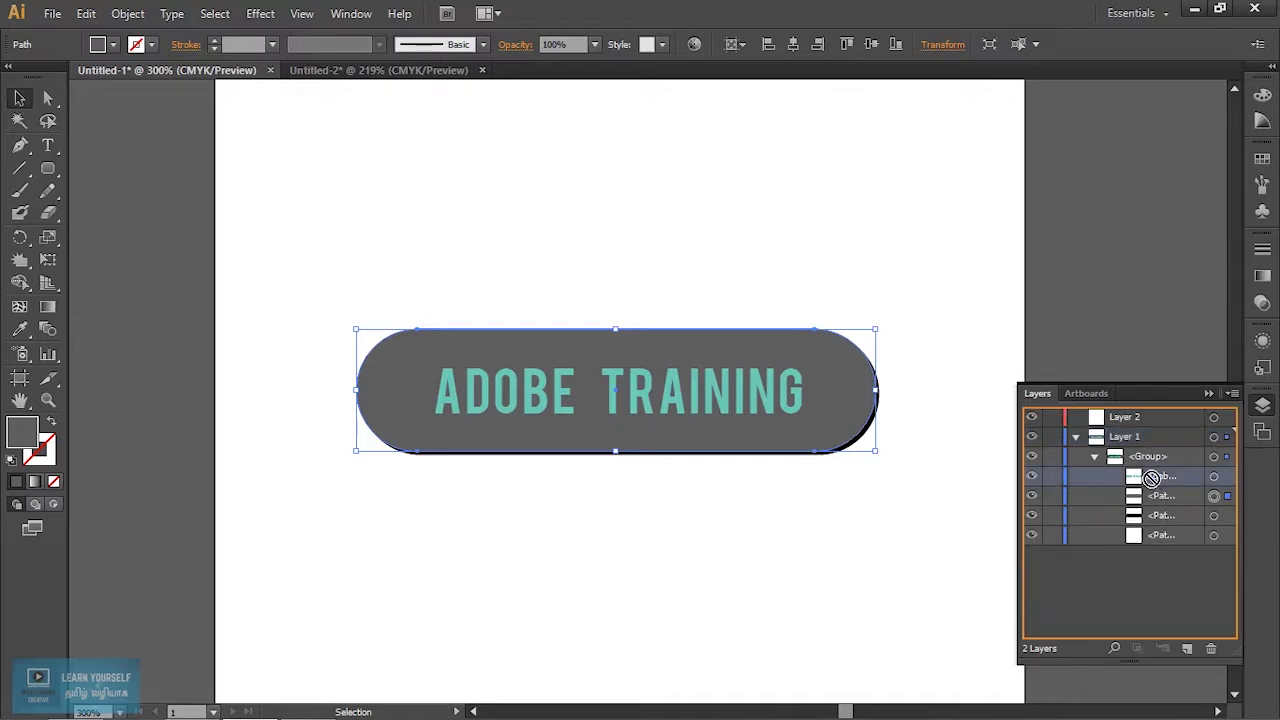
left_click_drag(1156, 496, 1162, 506)
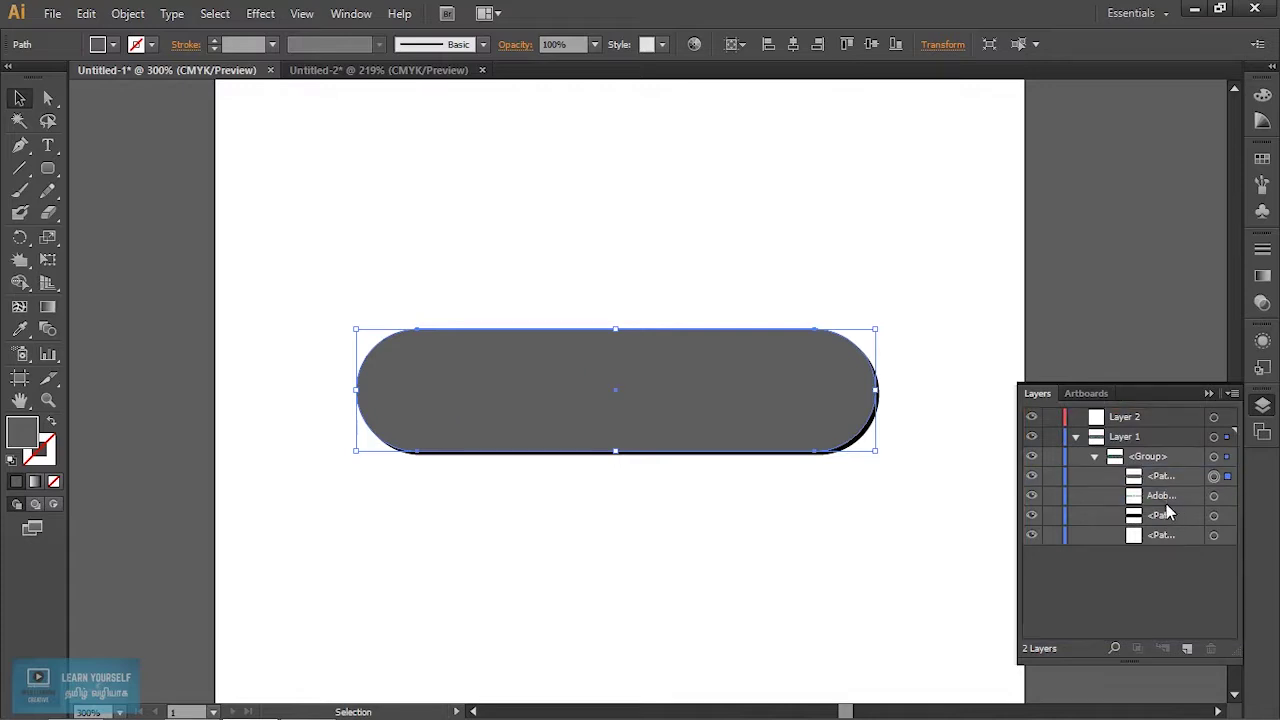
key("ctrl+z")
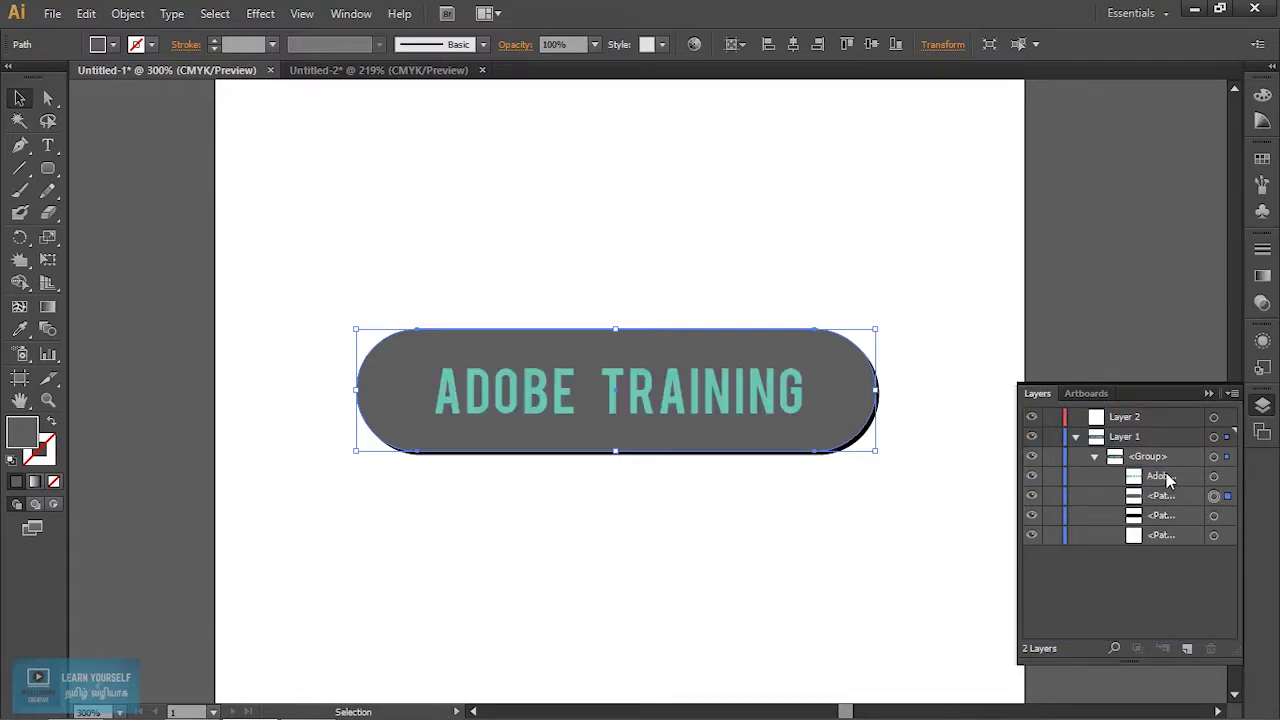
left_click_drag(1163, 481, 1161, 495)
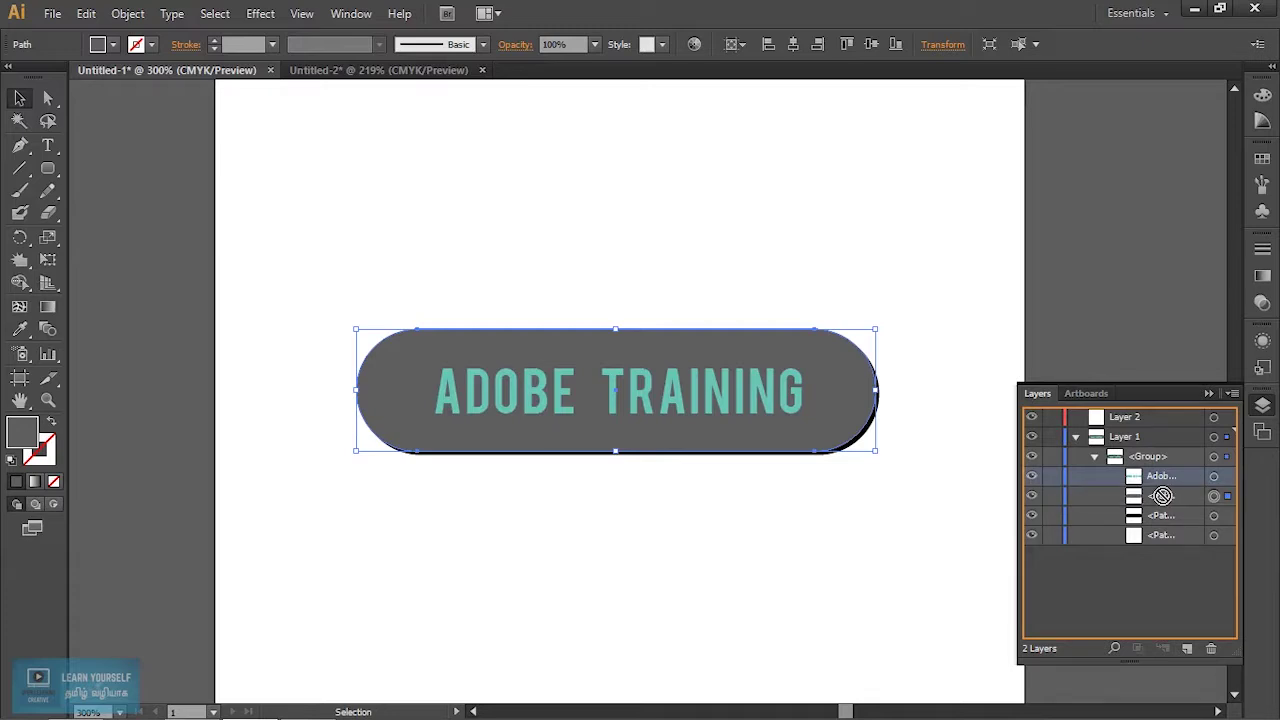
left_click_drag(1161, 495, 1161, 446)
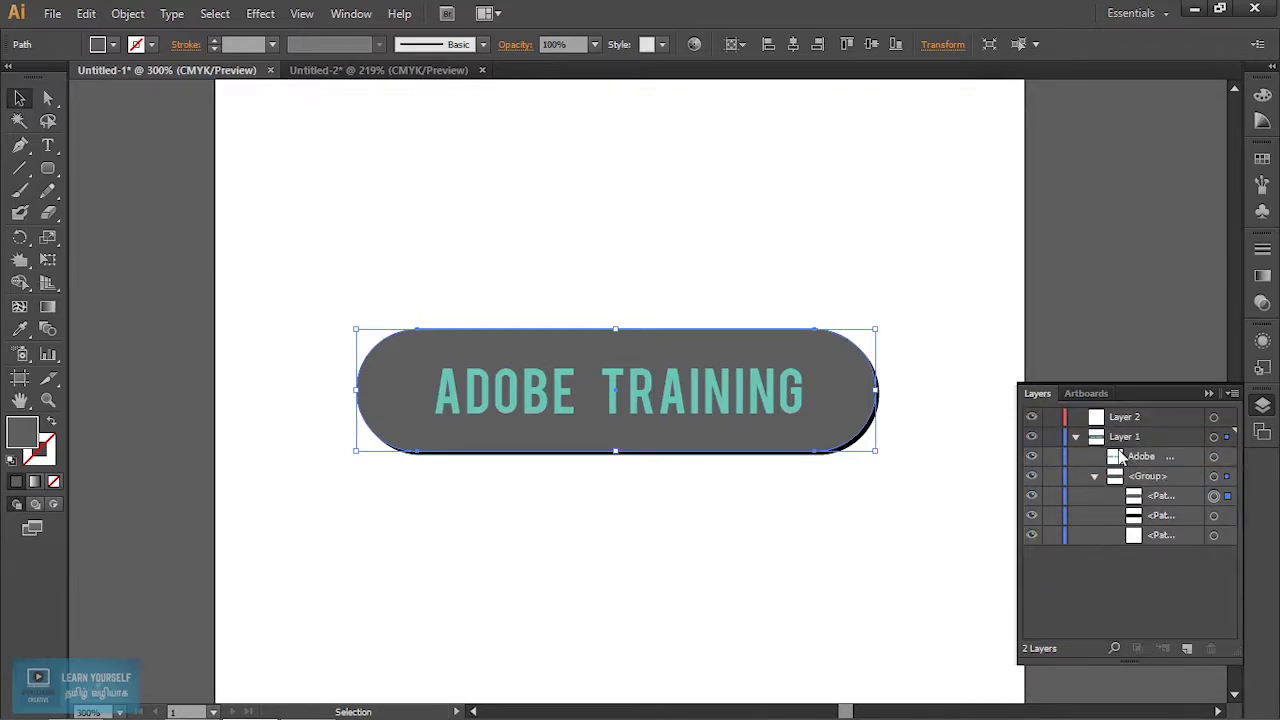
Collapse the group and toggle visibility of the group and the text
left_click(1094, 476)
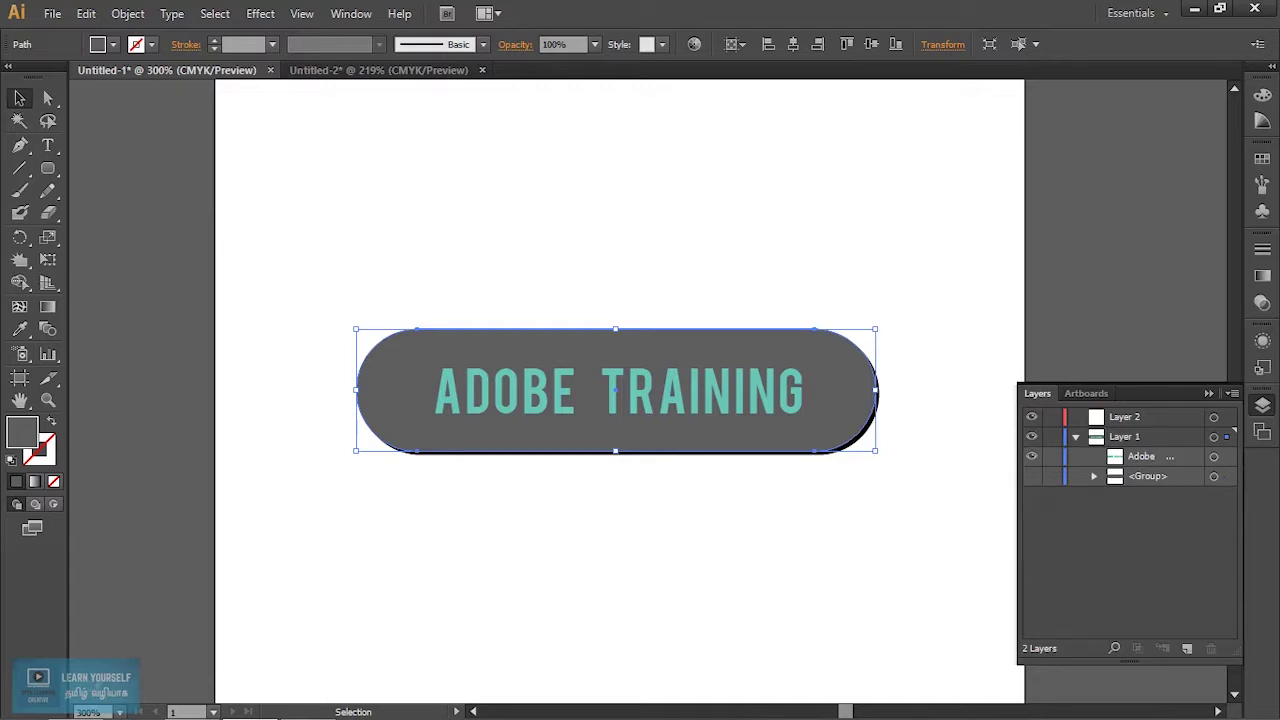
left_click(1031, 476)
left_click(1031, 456)
Regroup the grey pill, expand the group in Layers, and select the whole button
key("a")
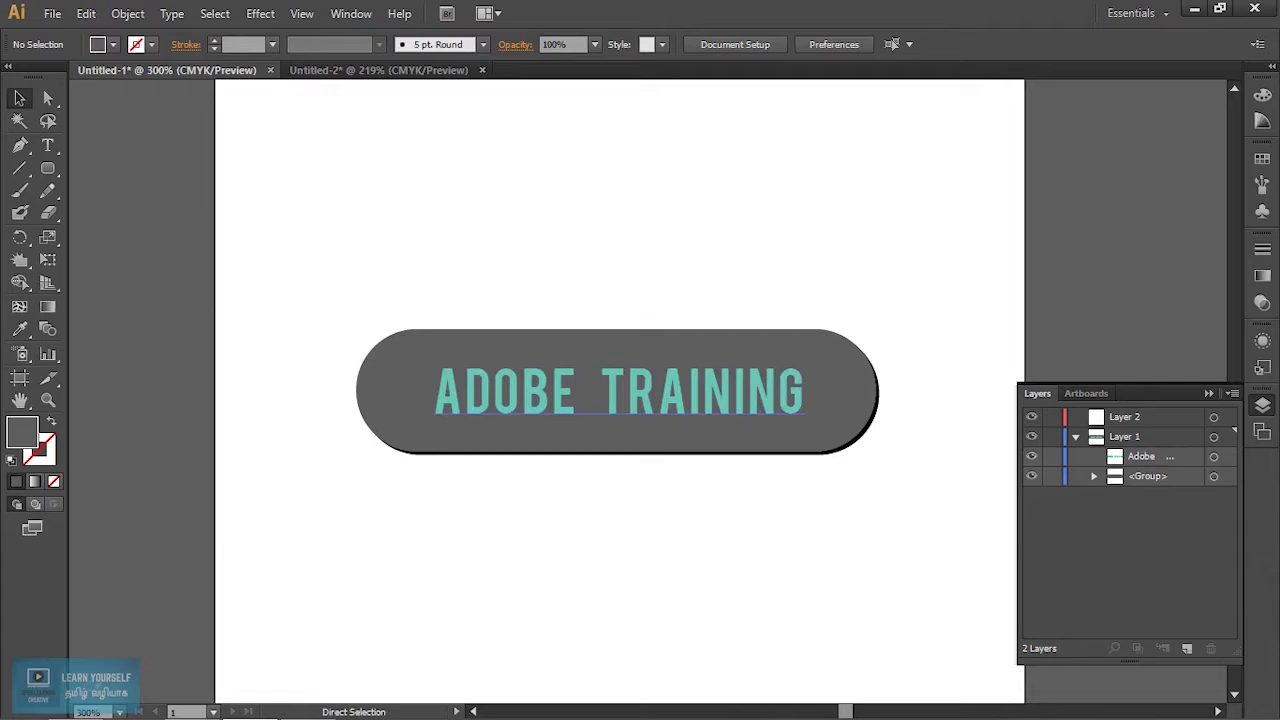
left_click(614, 390)
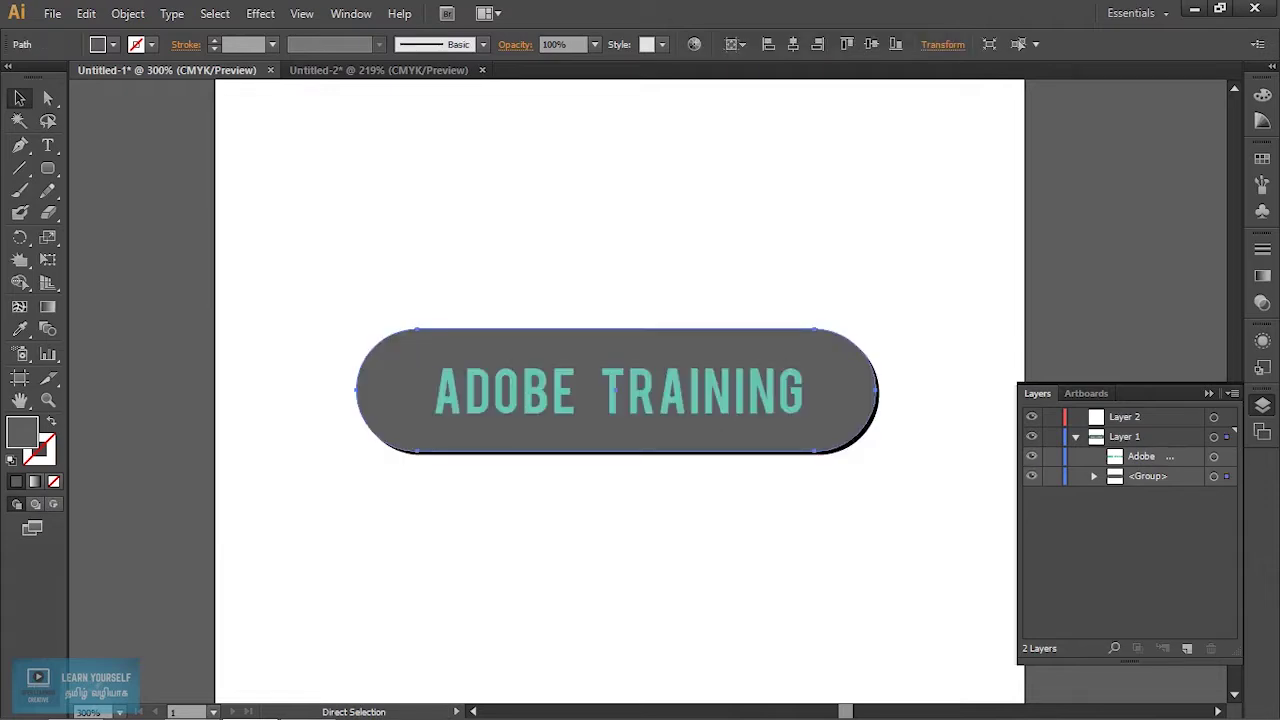
key("ctrl+g")
left_click(1094, 456)
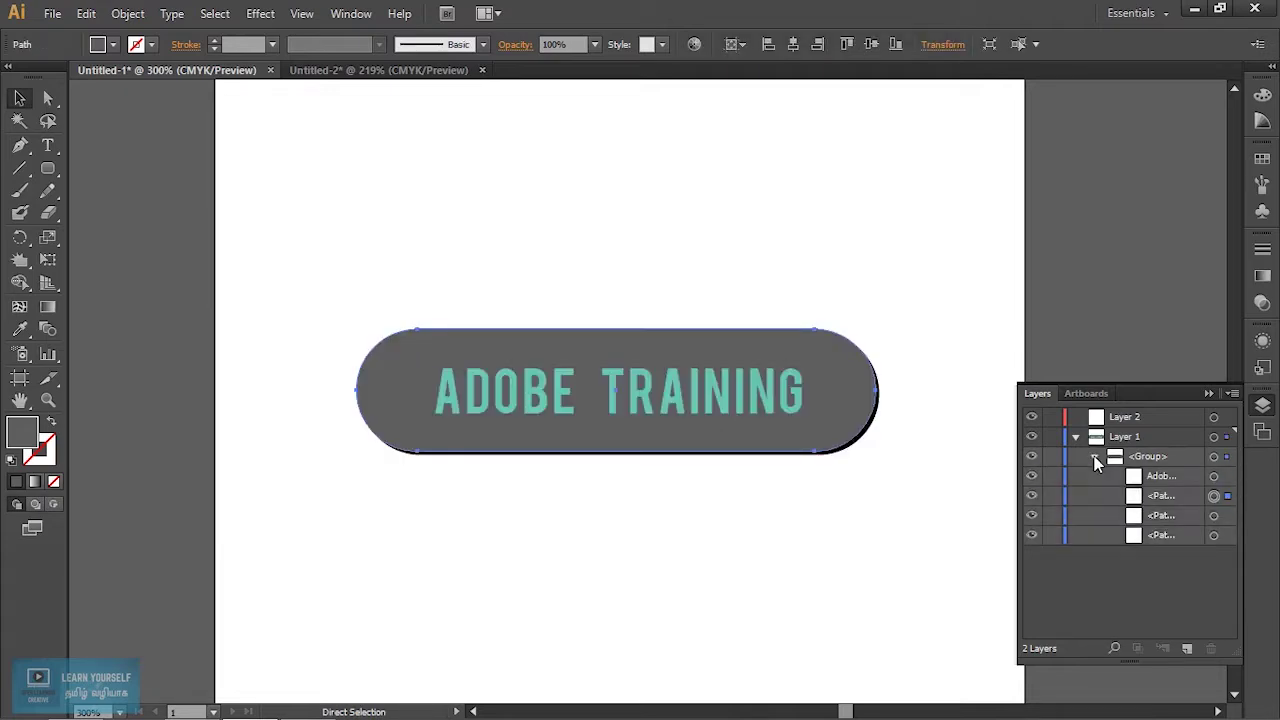
key("v")
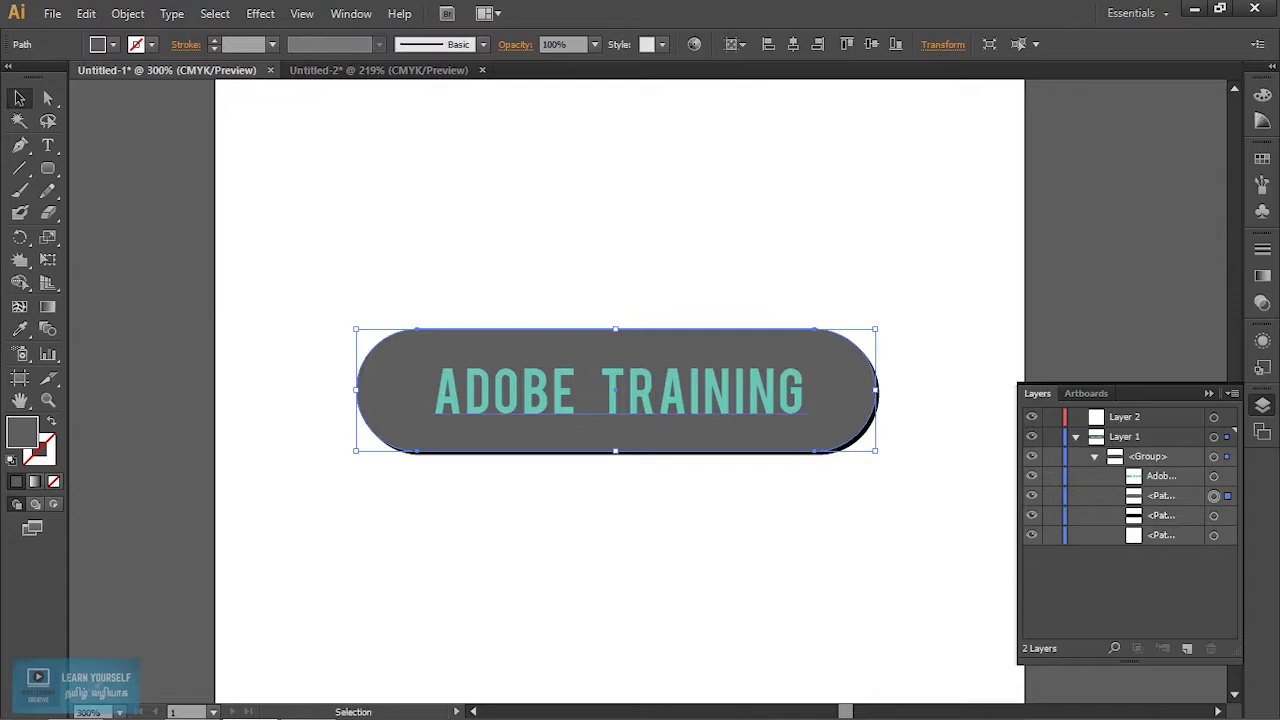
left_click(900, 430)
Isolate the grey pill and move it about 53 px left
double_click(877, 420)
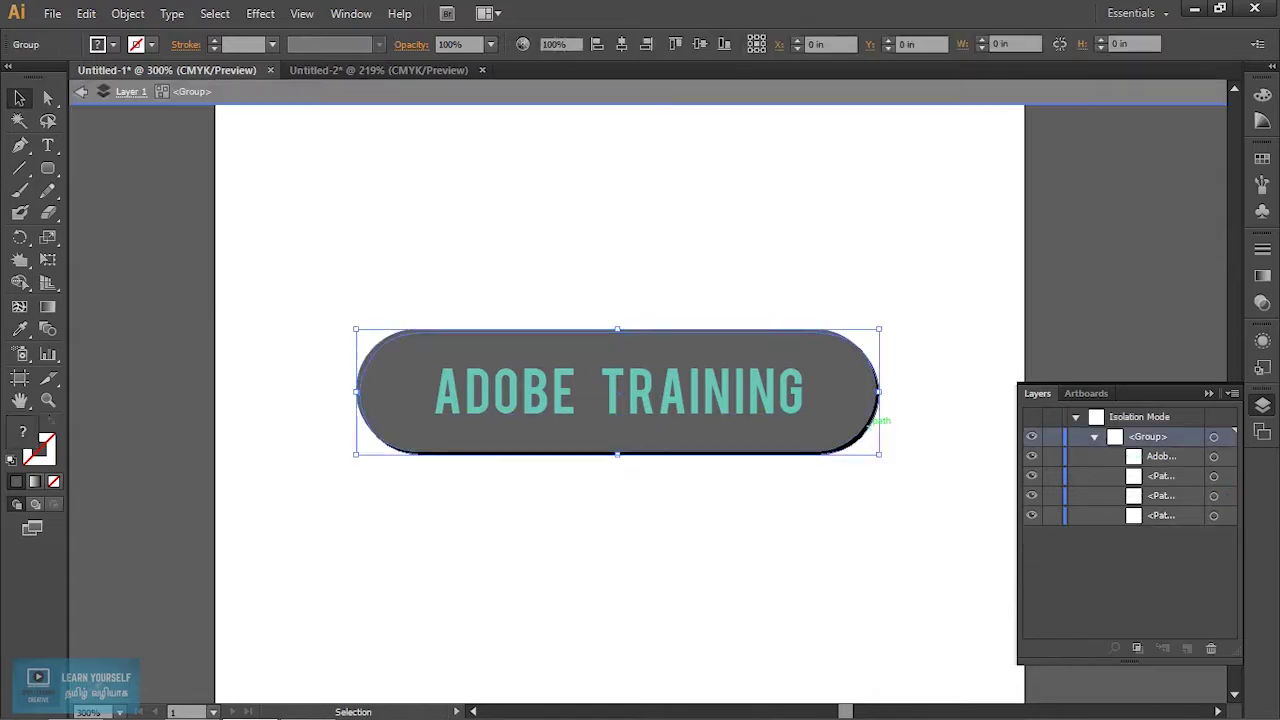
double_click(877, 420)
left_click_drag(715, 372, 662, 374)
key("ctrl+shift+a")
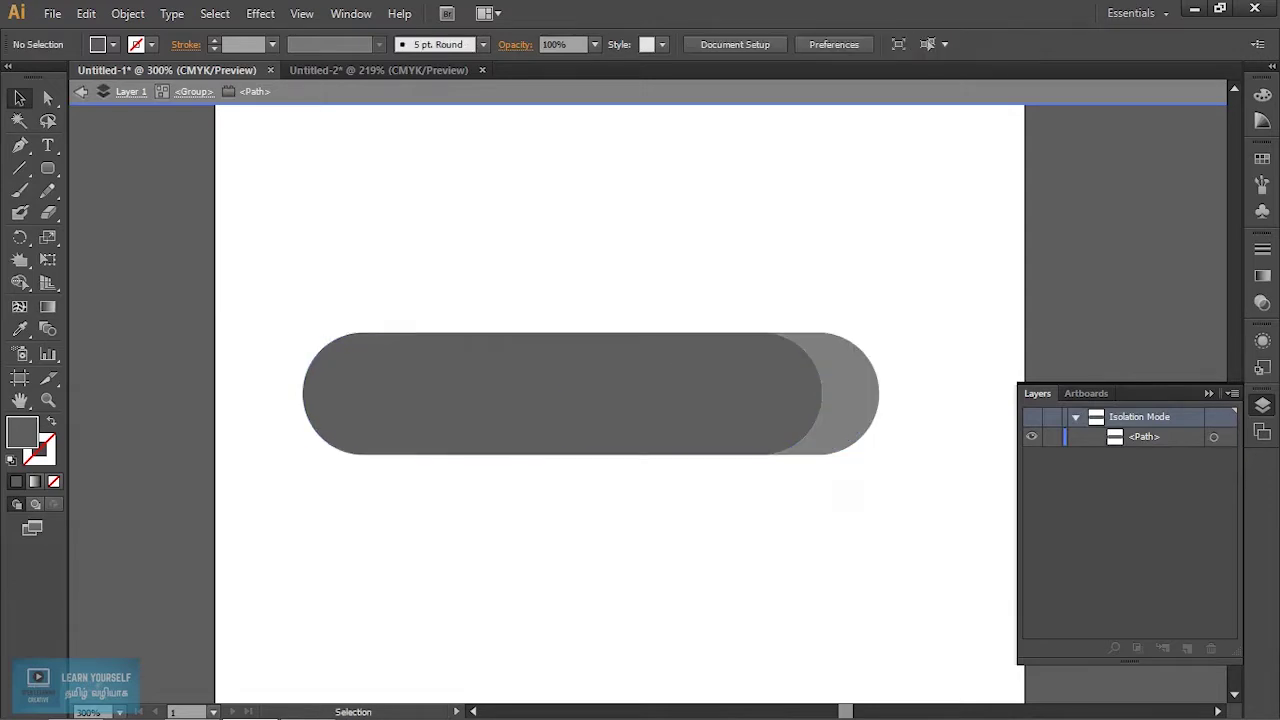
key("Escape")
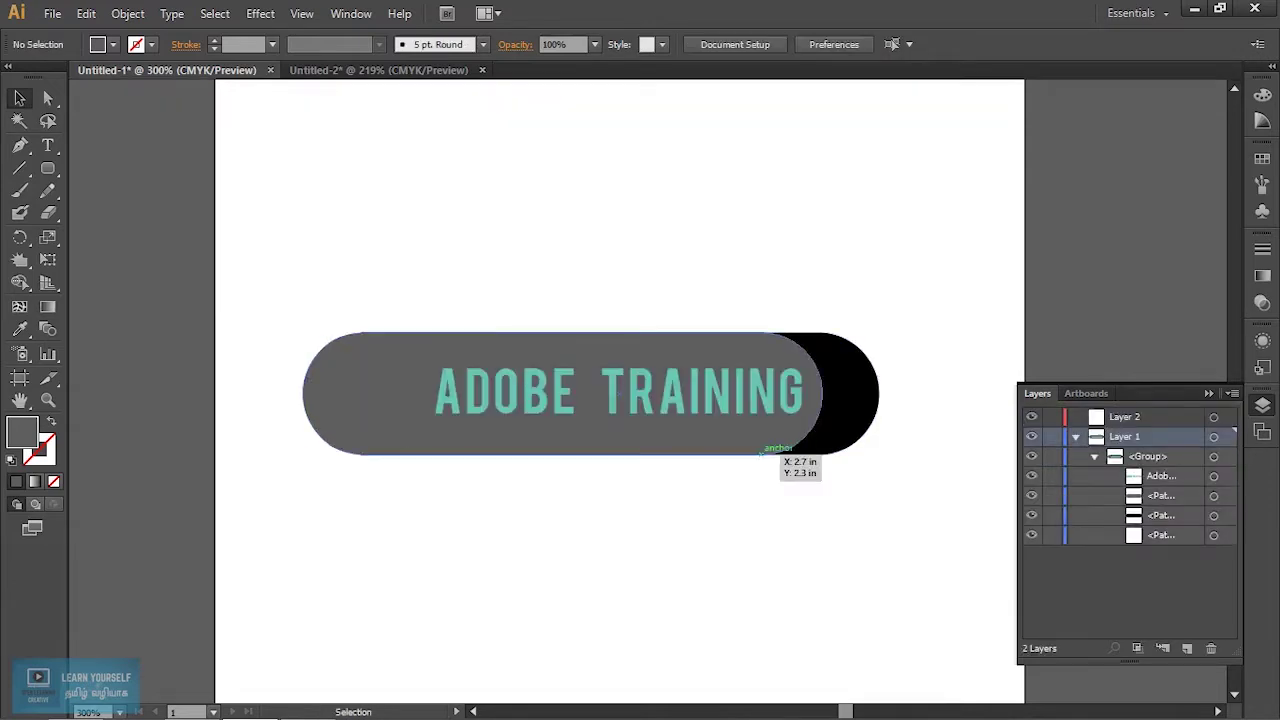
Isolate the black shadow and drag its left anchors out to make the left end taller and wider
double_click(850, 393)
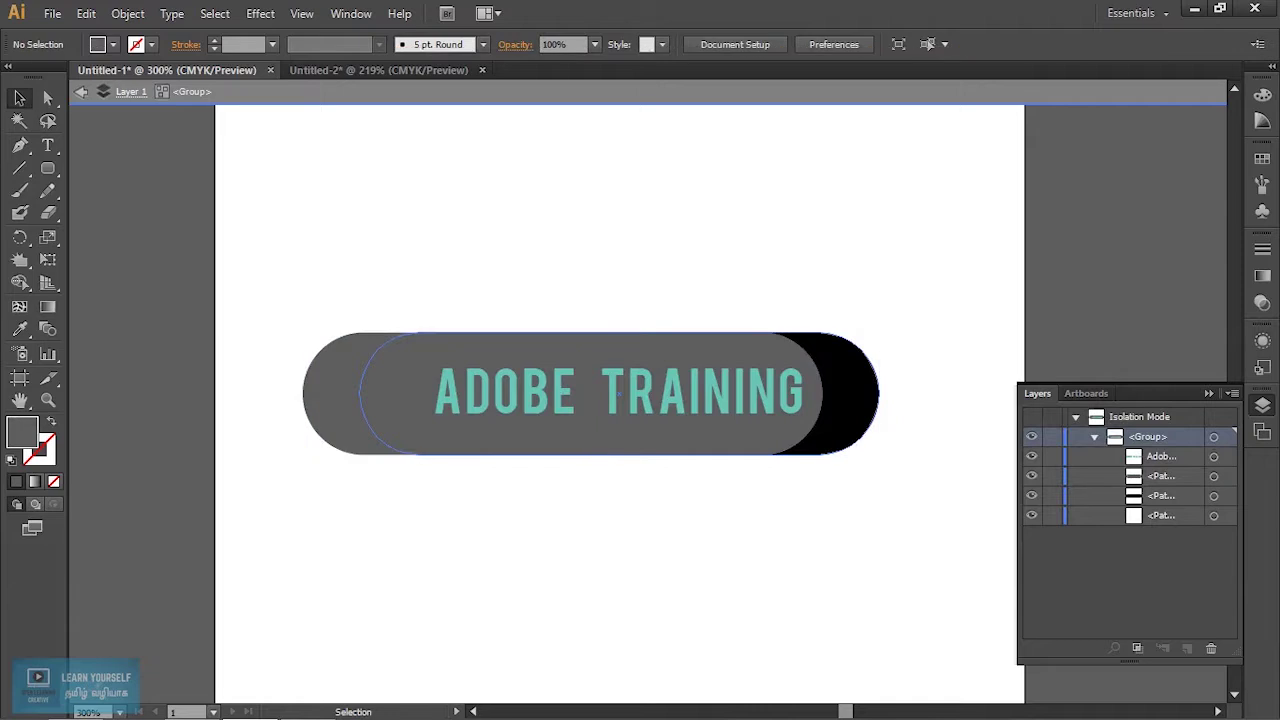
double_click(850, 393)
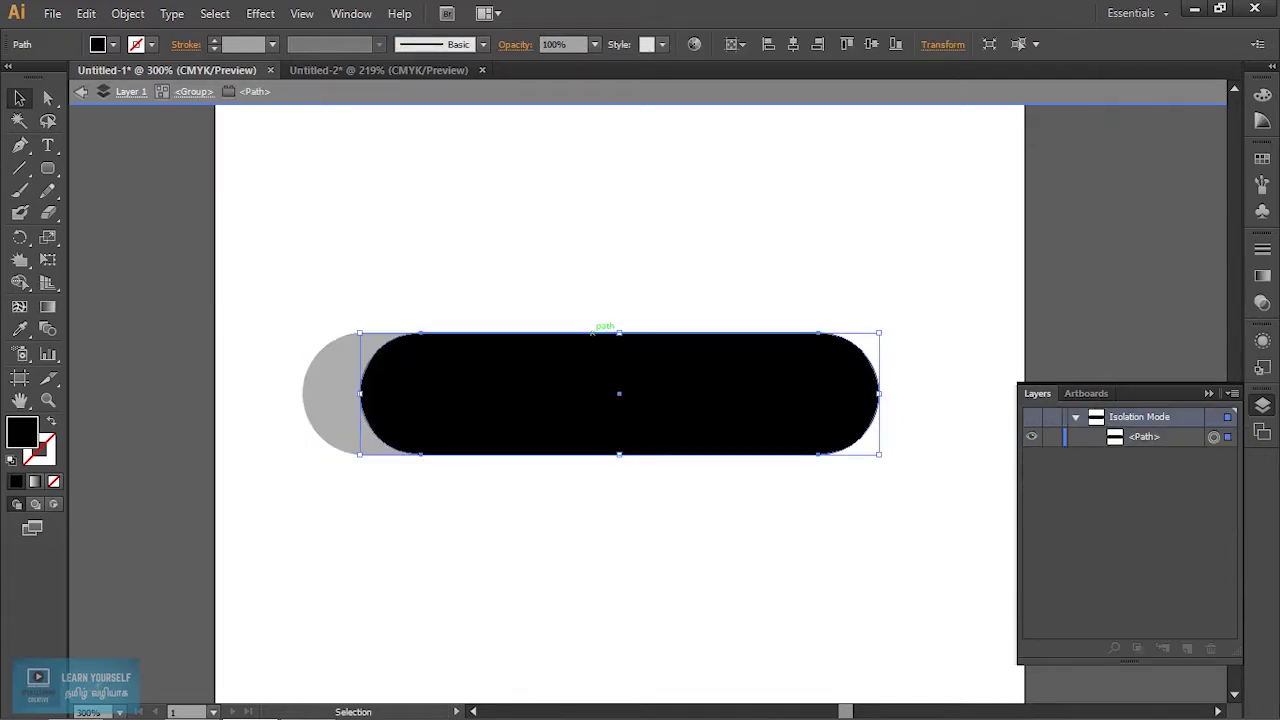
left_click(48, 97)
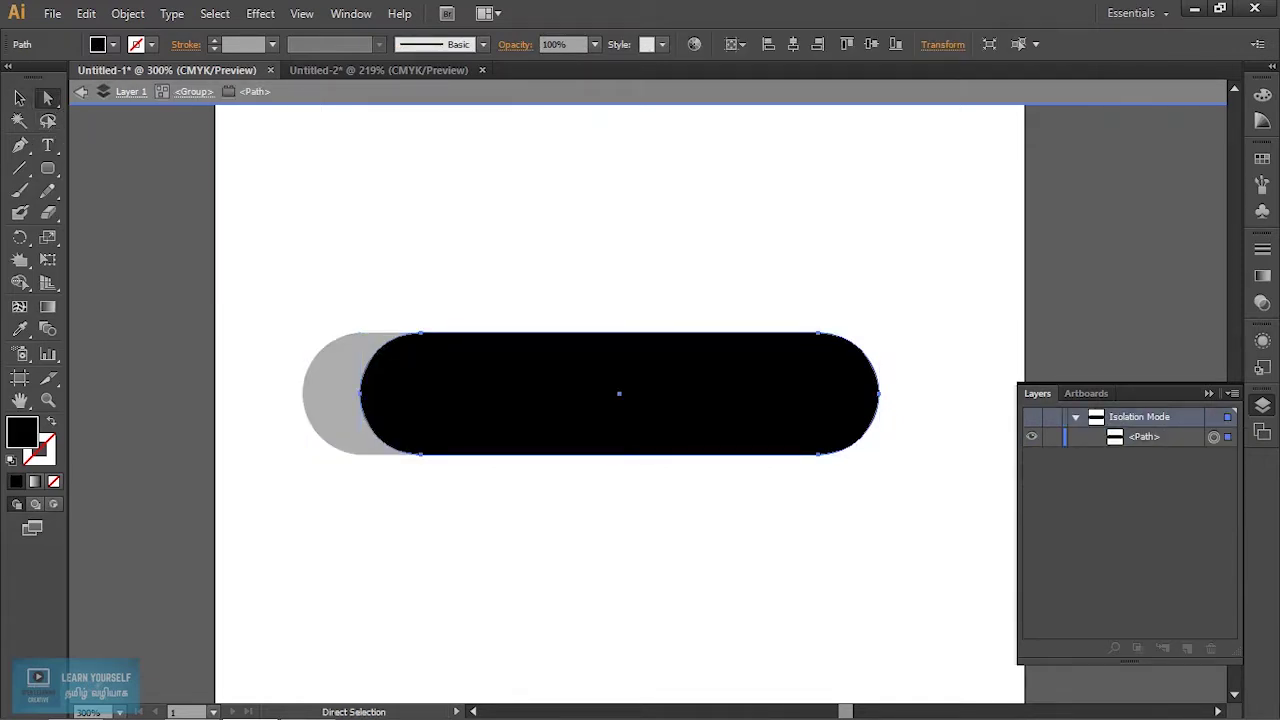
mouse_move(429, 334)
left_mouse_down()
mouse_move(388, 342)
mouse_move(418, 321)
left_mouse_up()
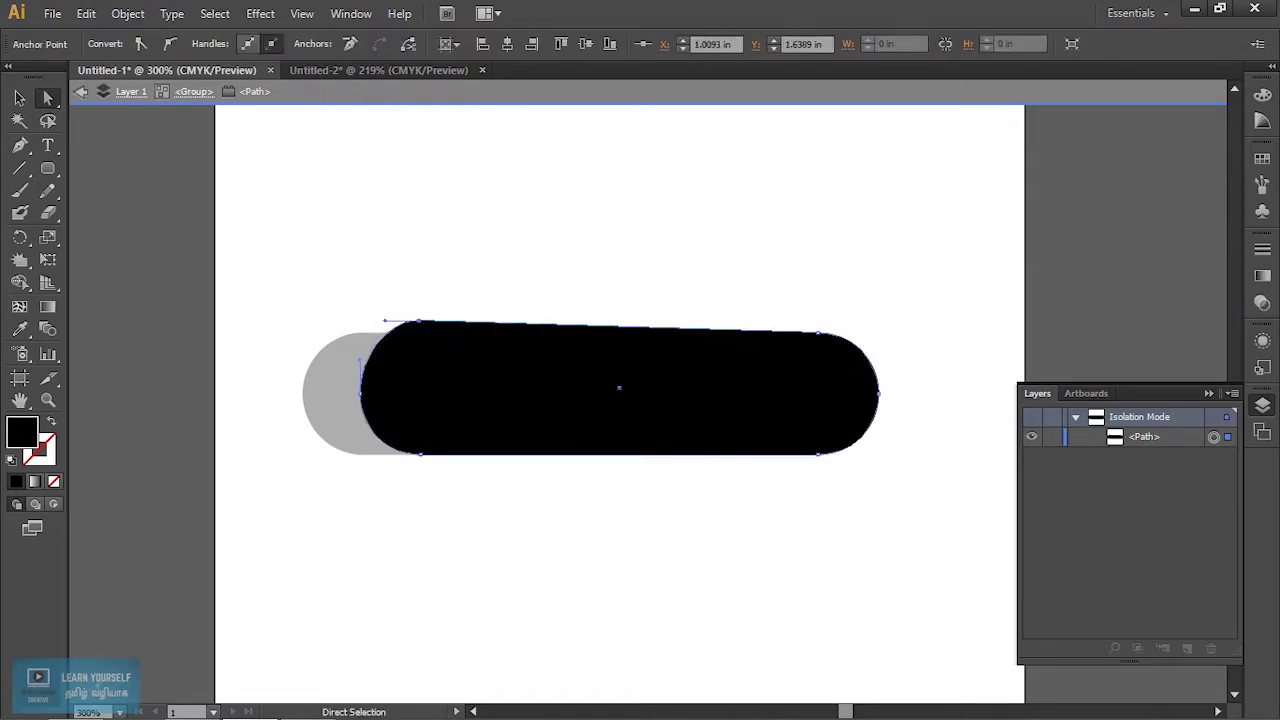
left_click(420, 454)
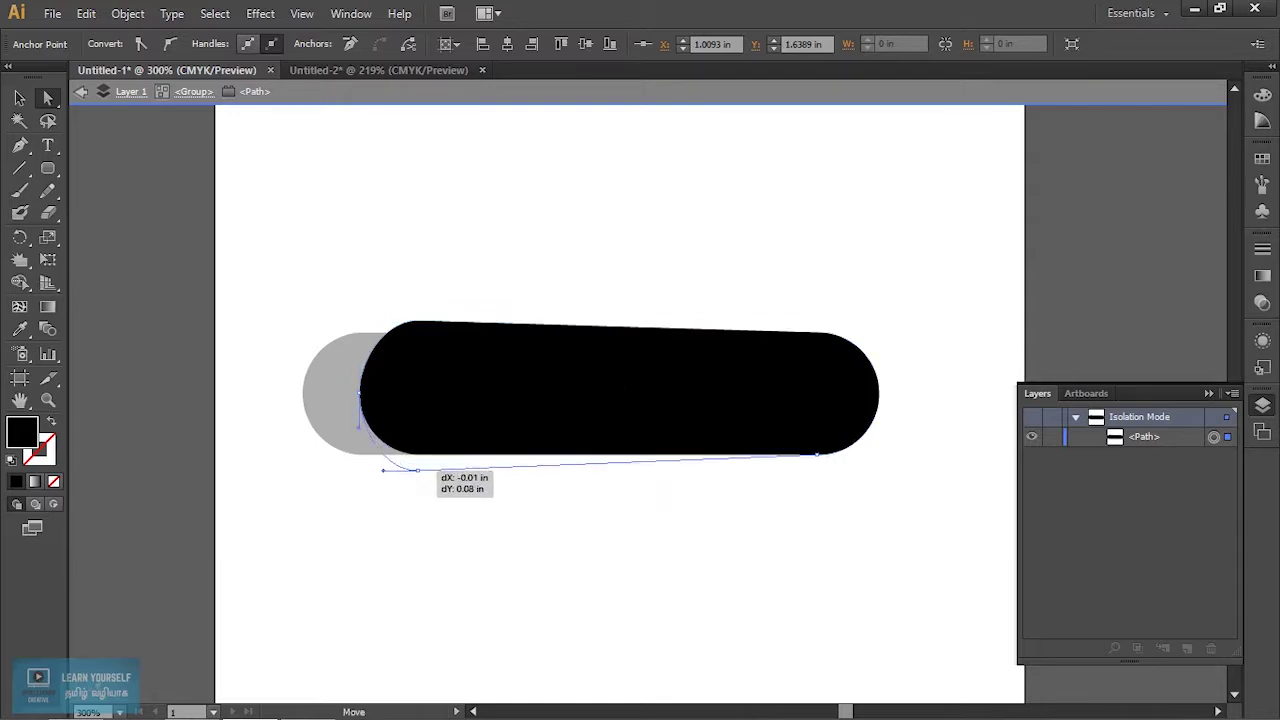
left_click_drag(420, 454, 416, 469)
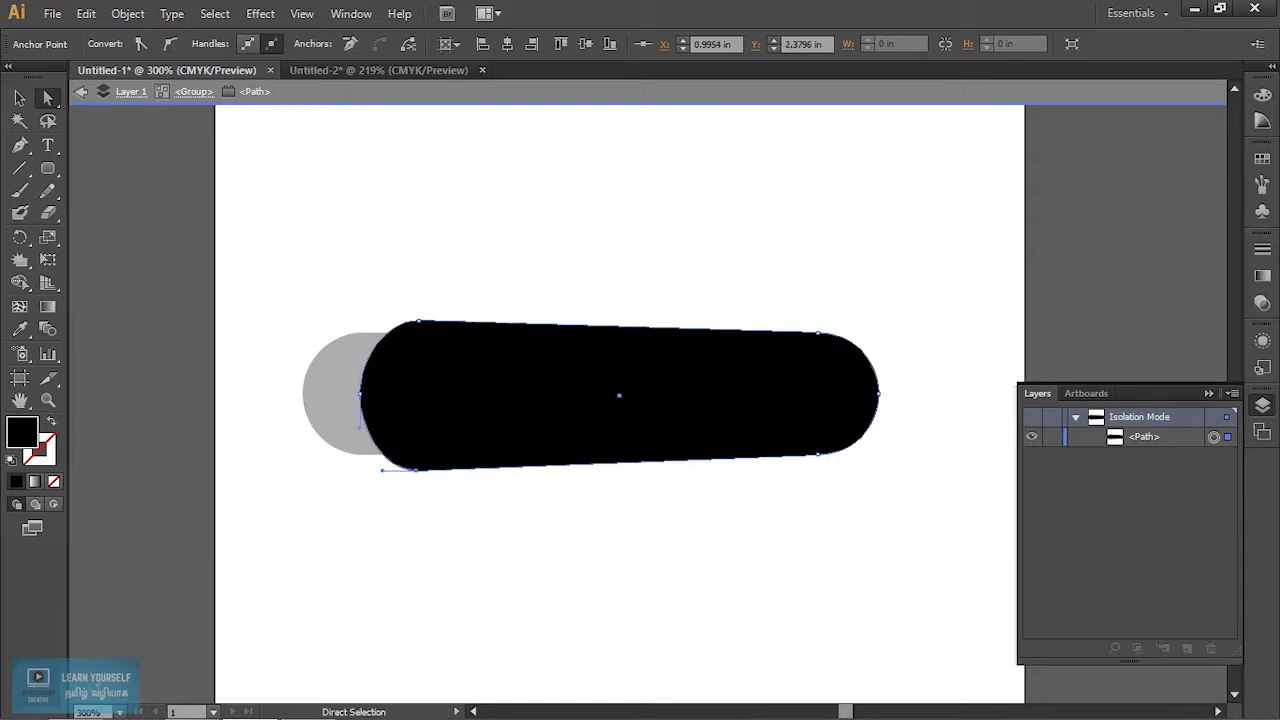
mouse_move(360, 394)
left_mouse_down()
mouse_move(342, 394)
mouse_move(340, 320)
left_mouse_up()
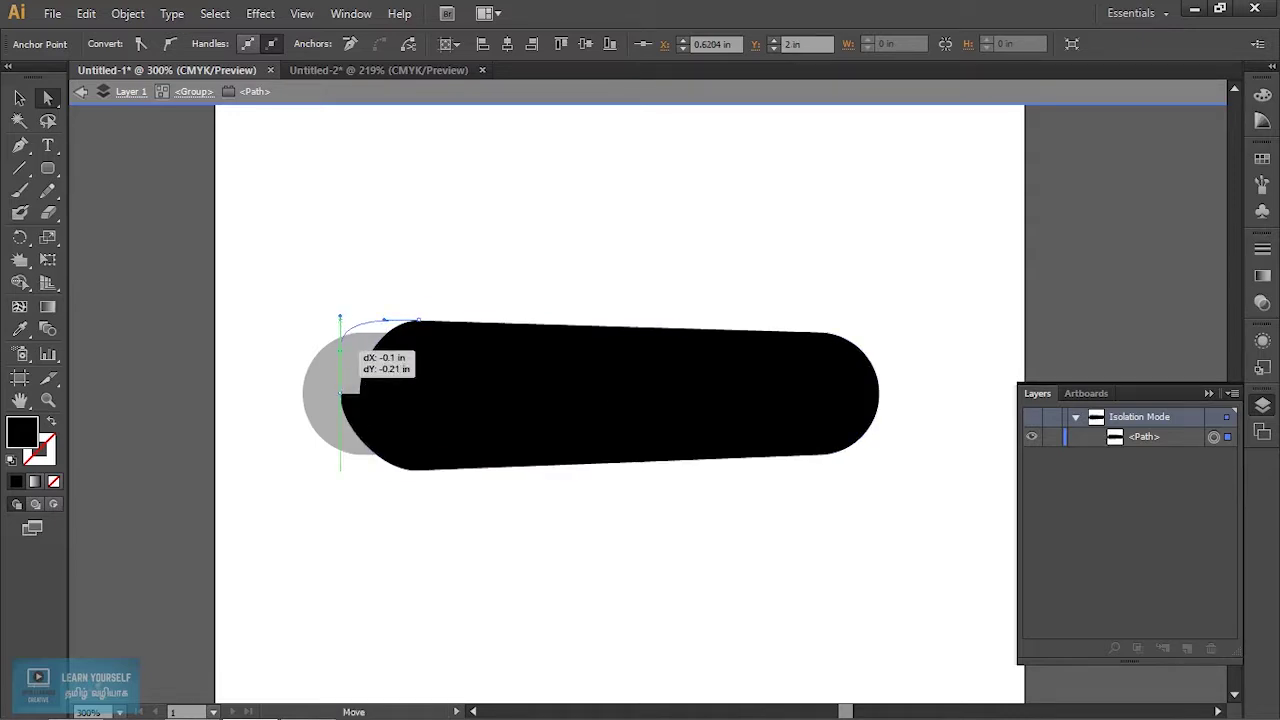
left_click_drag(341, 351, 341, 372)
left_click_drag(341, 391, 341, 412)
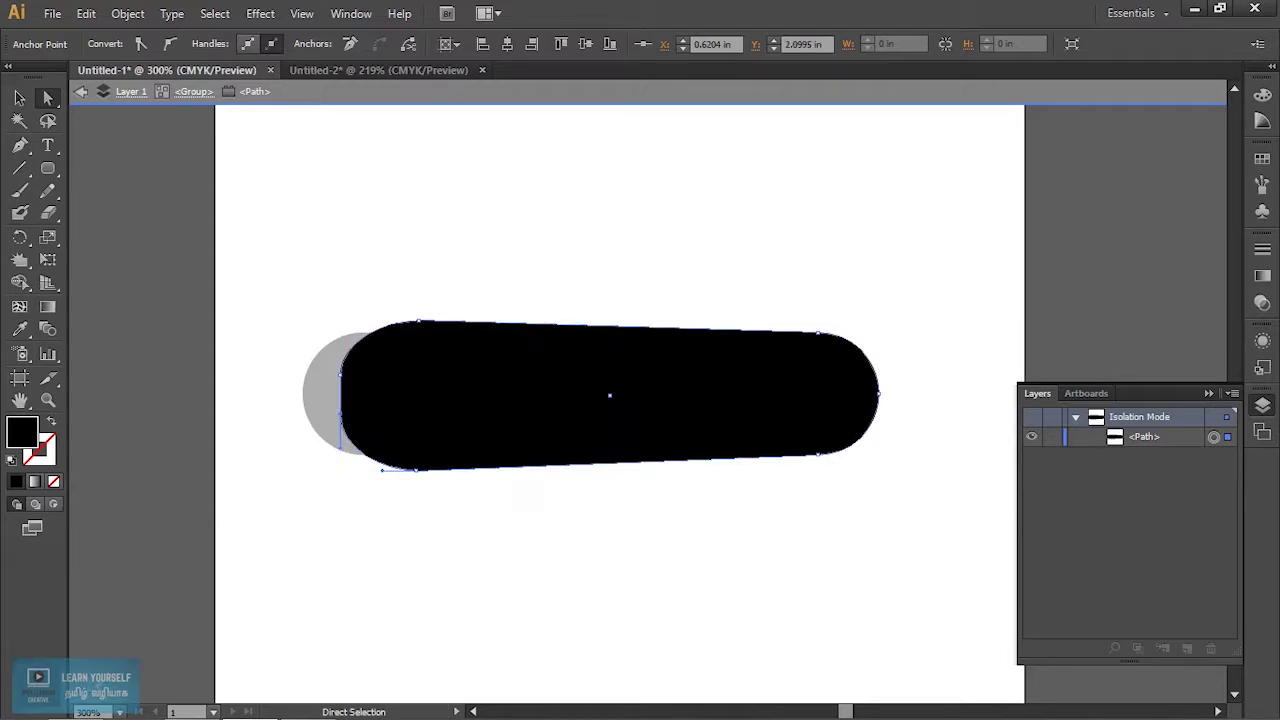
key("ctrl+shift+a")
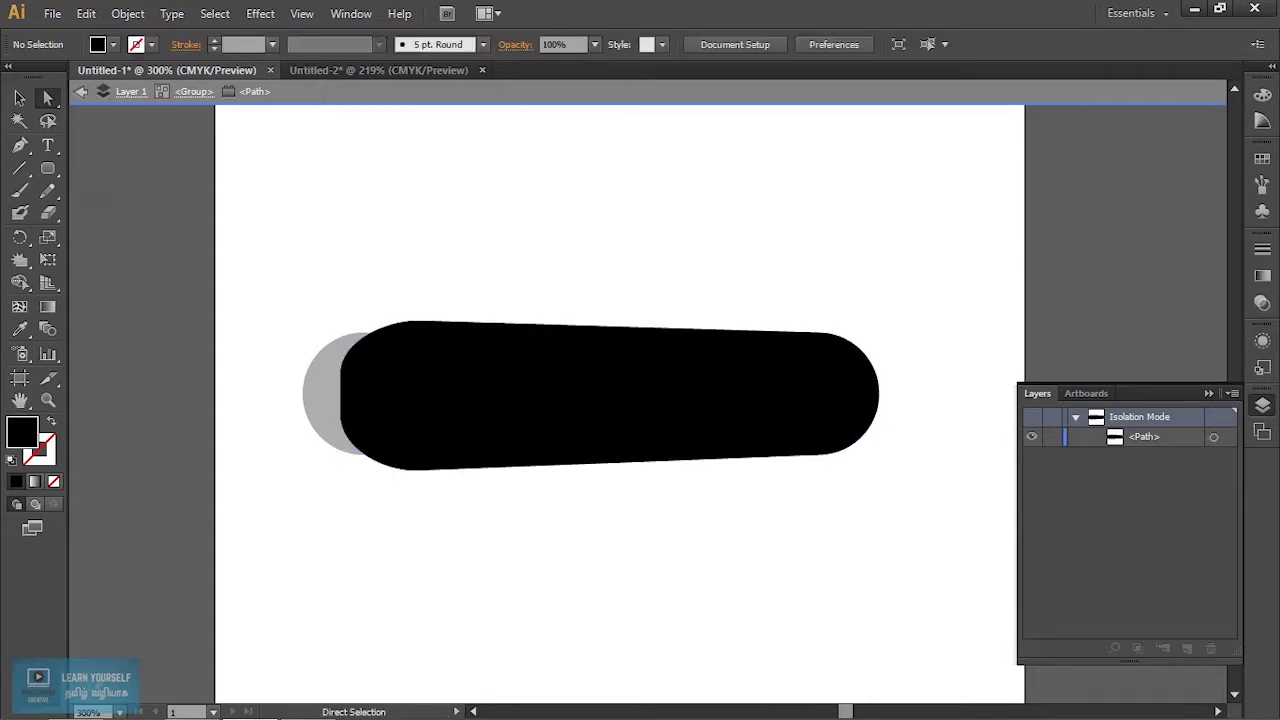
key("Escape")
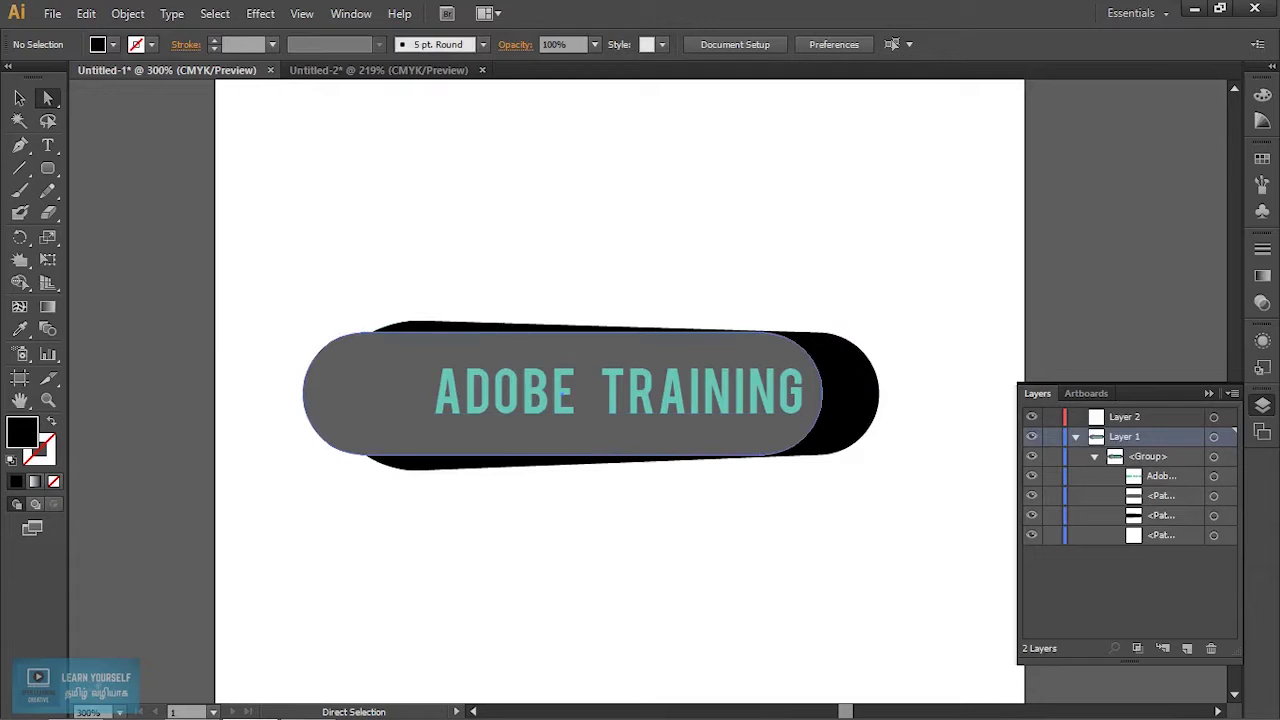
Shift the grey pill back right over the black shadow
left_click_drag(820, 362, 858, 362)
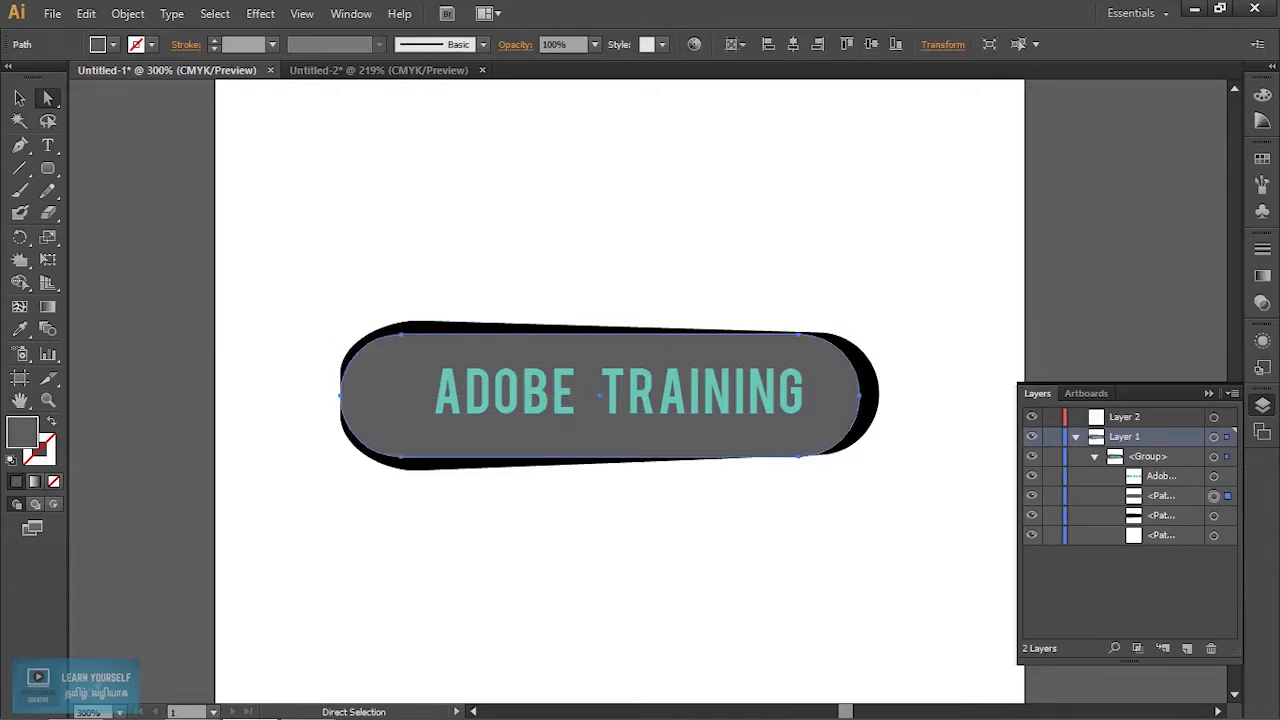
left_click_drag(540, 375, 565, 375)
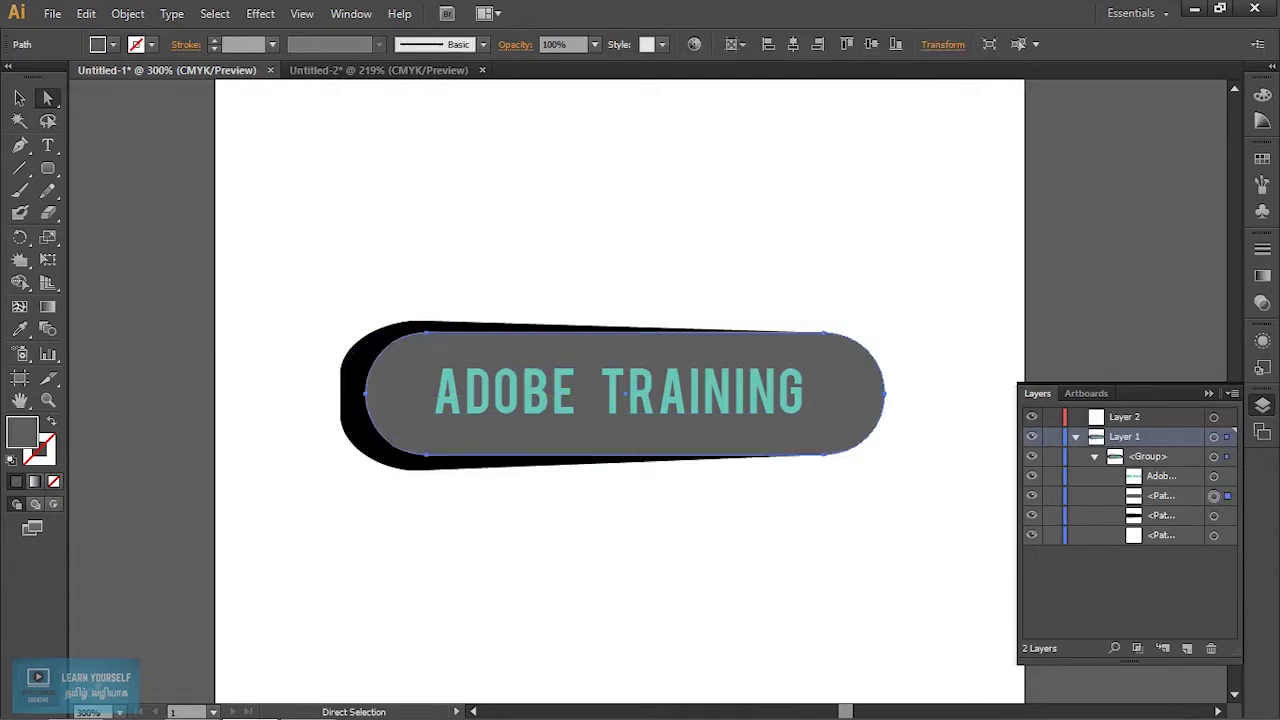
left_click(650, 545)
scroll(650, 545, "up", 2)
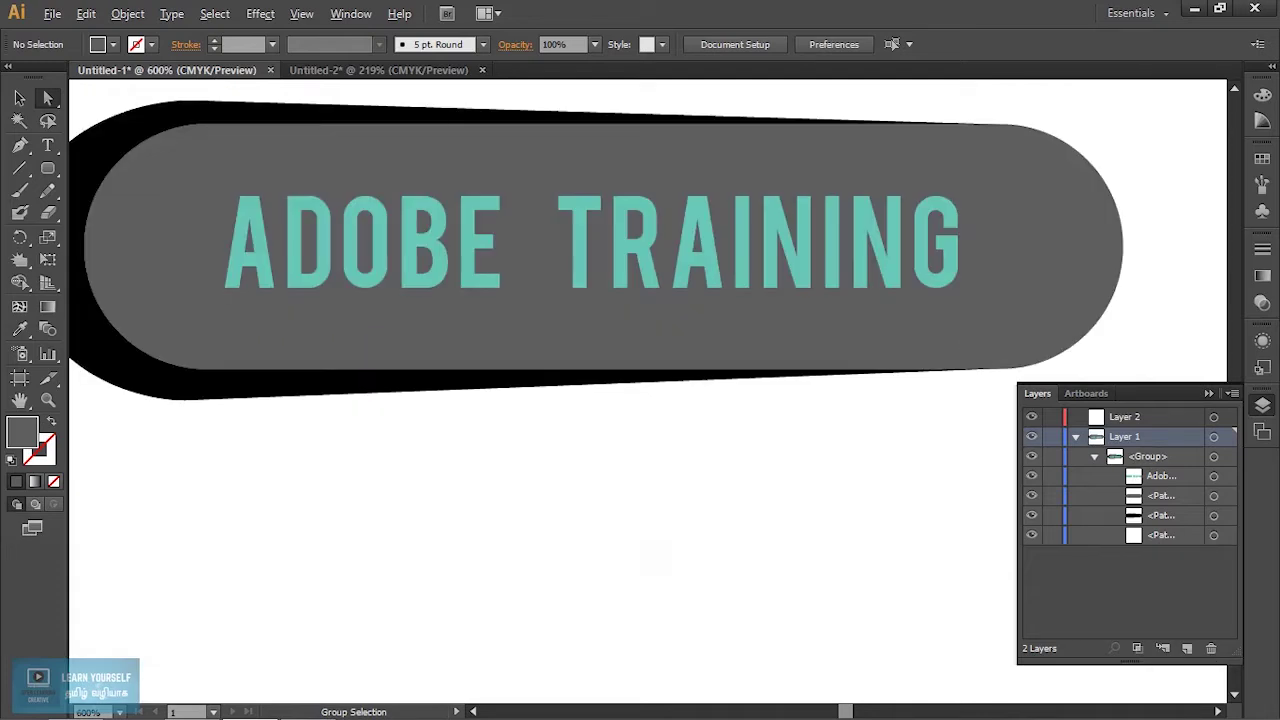
scroll(655, 557, "down", 1)
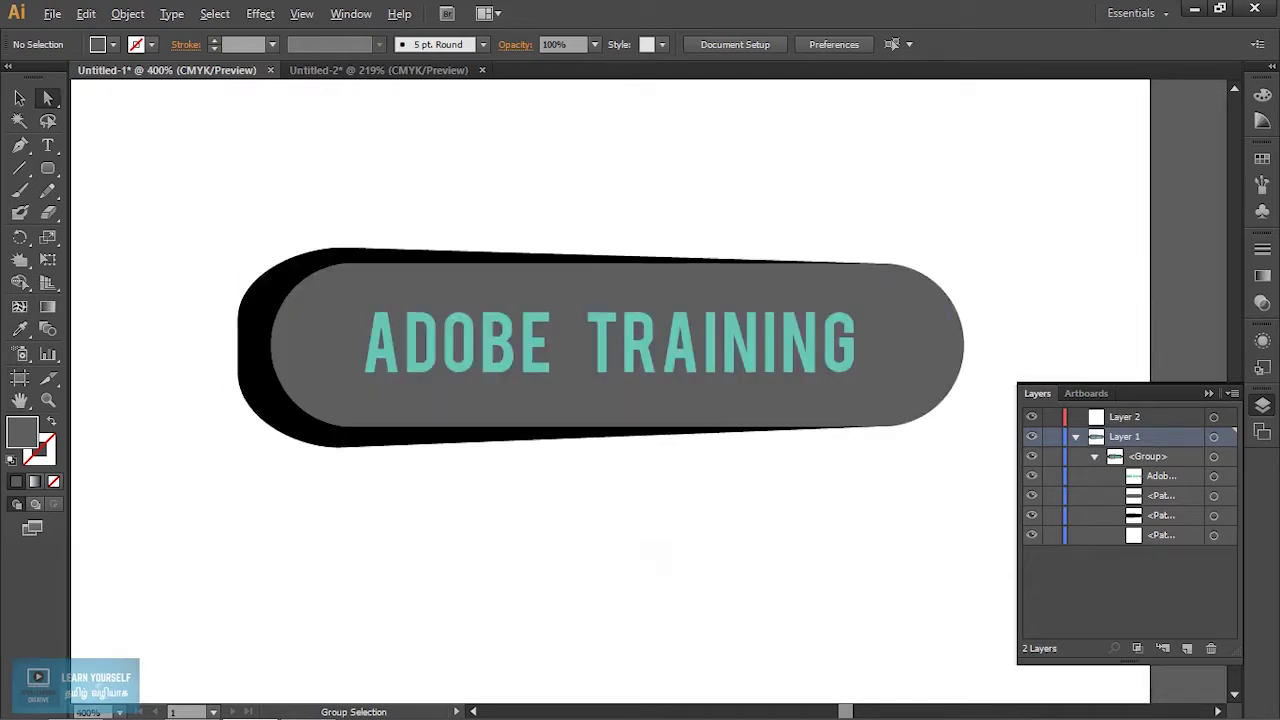
Try moving the ADOBE TRAINING text, undo it, and select the grey banner on its own
mouse_move(389, 364)
left_mouse_down()
mouse_move(524, 232)
mouse_move(618, 250)
left_mouse_up()
key("ctrl+z")
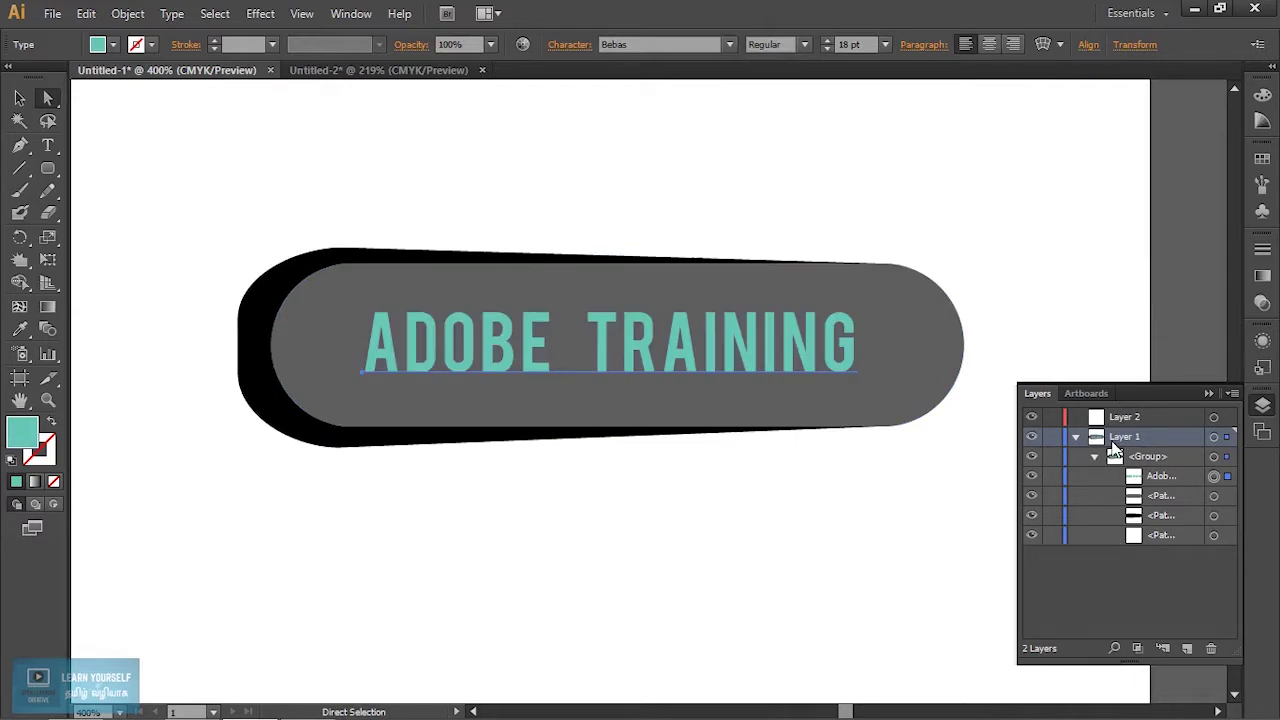
left_click(1075, 437)
key("ctrl+shift+a")
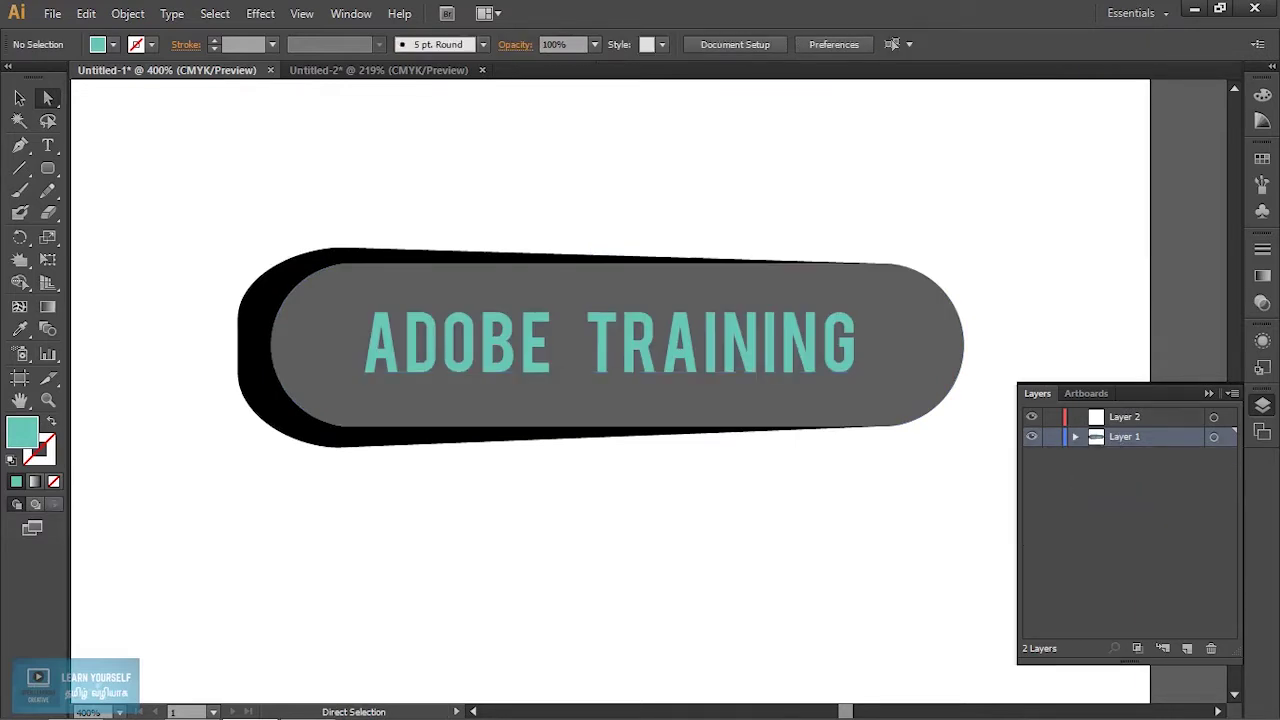
left_click_drag(535, 207, 786, 523)
left_click(832, 557)
left_click(960, 345)
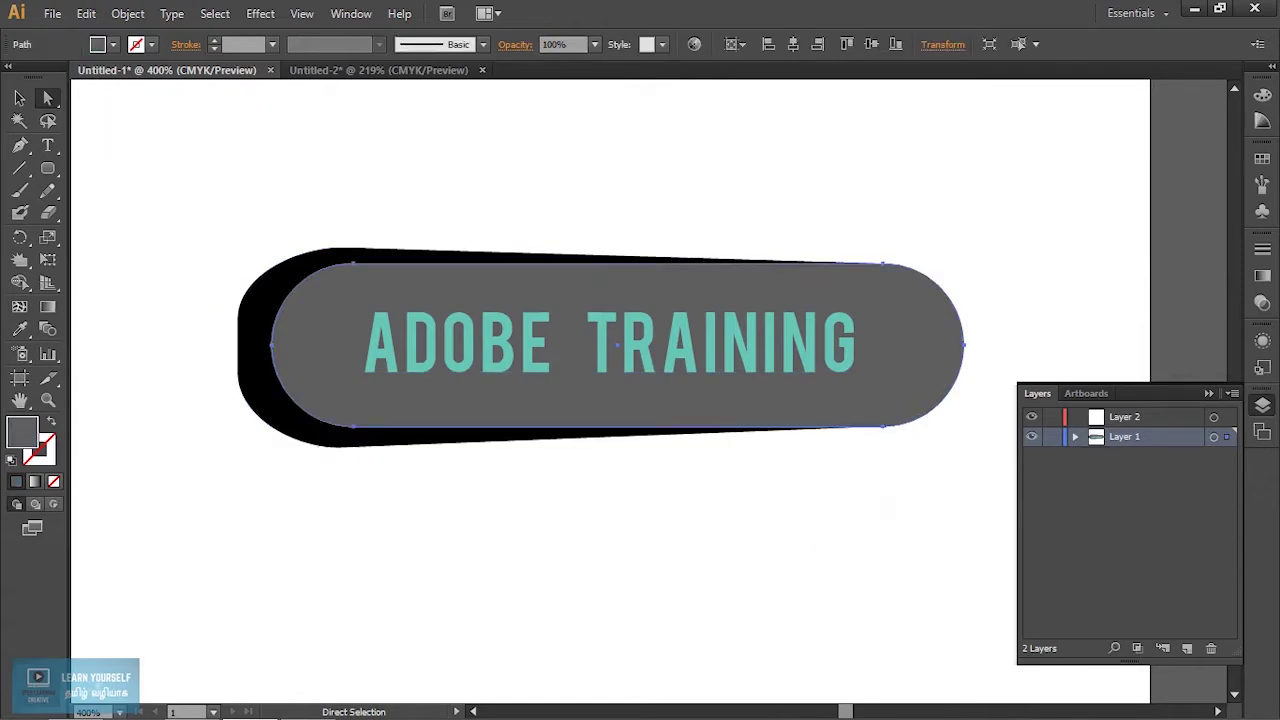
key("ctrl+shift+a")
Marquee-select the text and banner together and expand Layer 1 in the Layers panel
left_click_drag(290, 210, 735, 527)
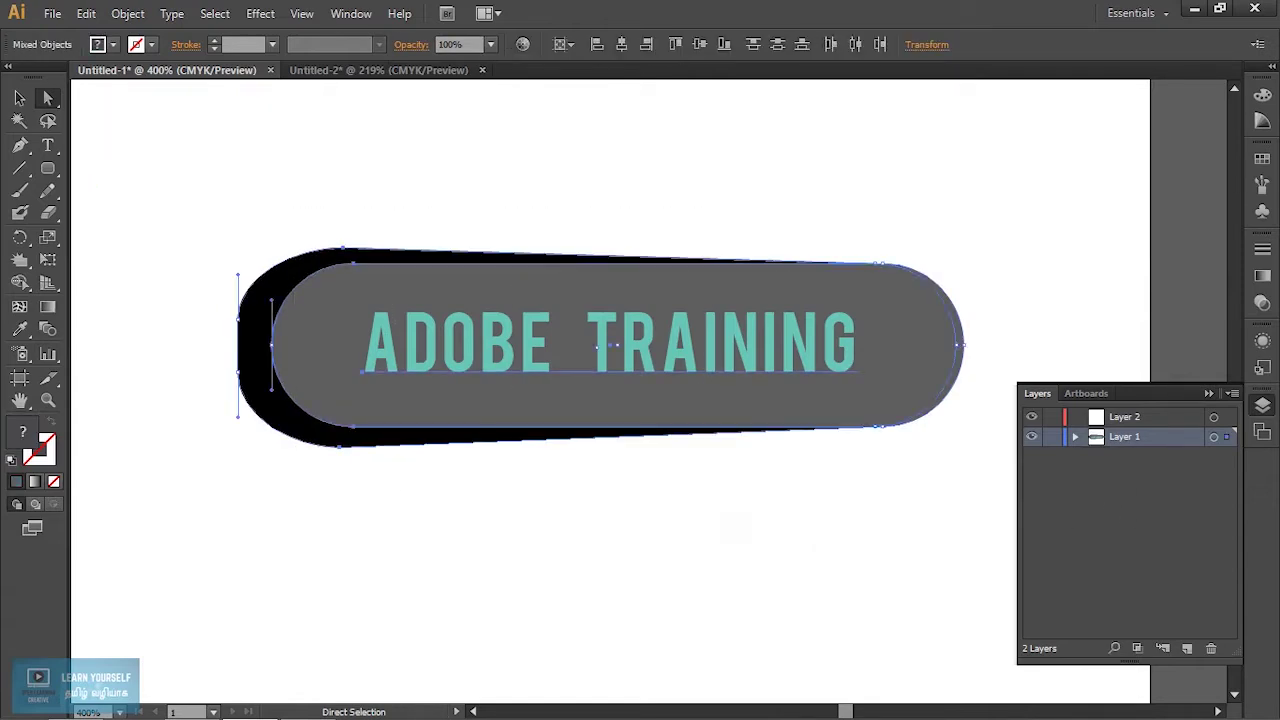
left_click(637, 494)
left_click_drag(255, 195, 640, 495)
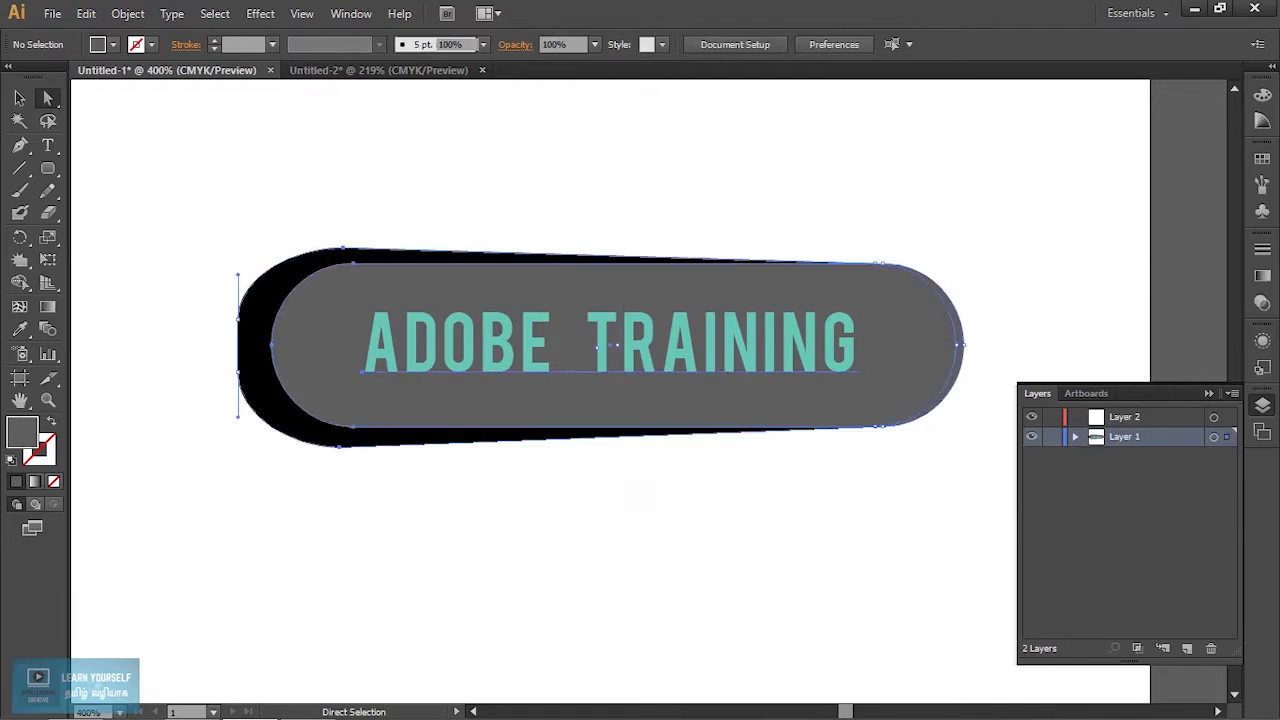
key("ctrl")
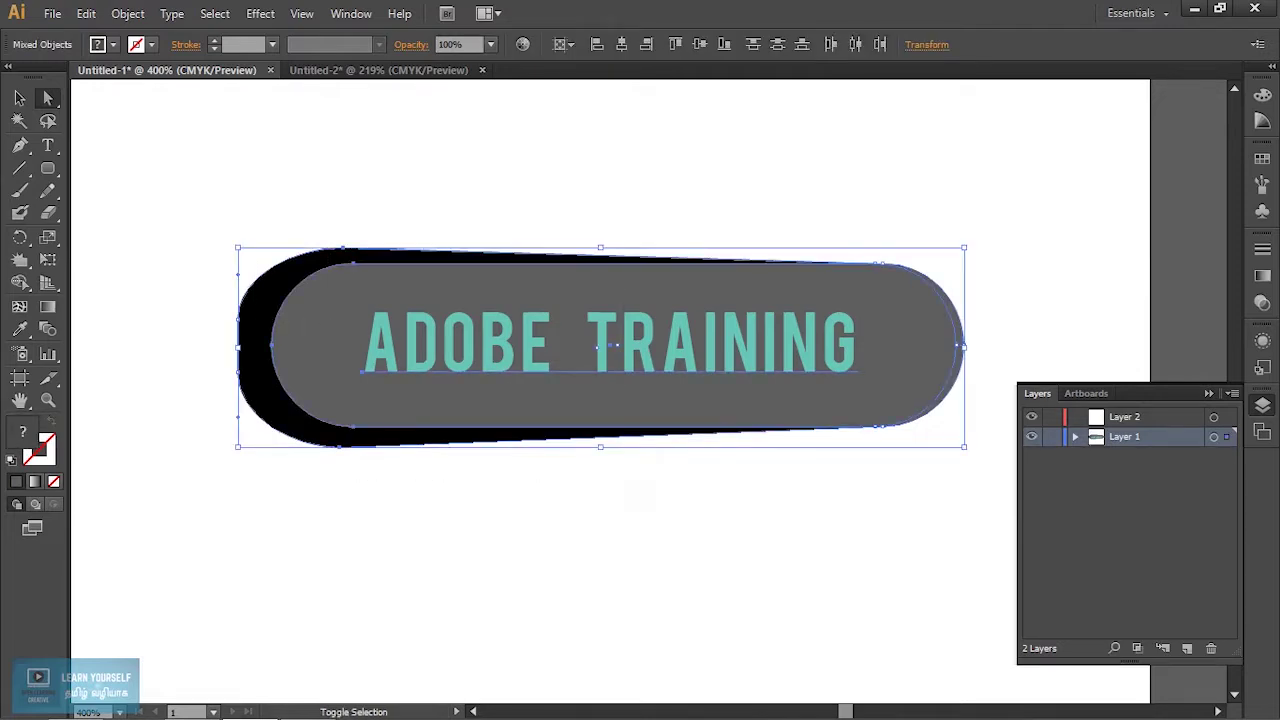
key("ctrl")
left_click(1075, 436)
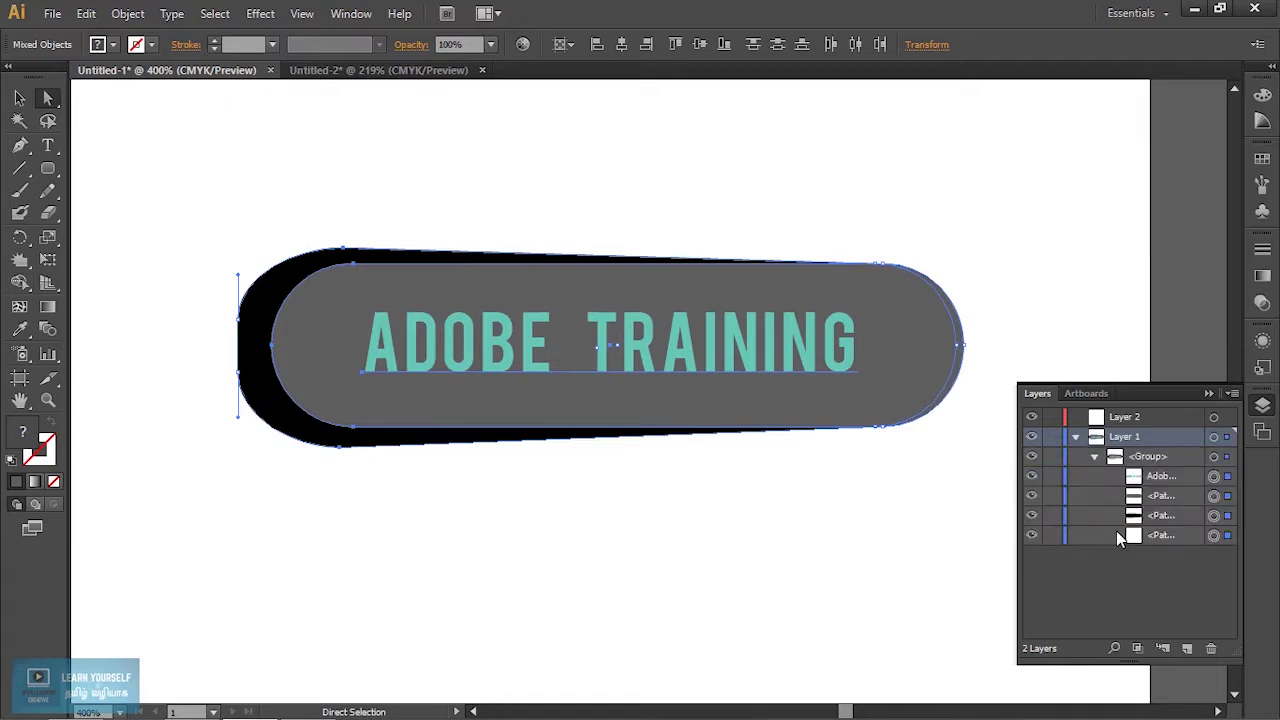
Select the button group in Layers and ungroup it with Object > Ungroup
left_click(1150, 458)
left_click(1213, 456)
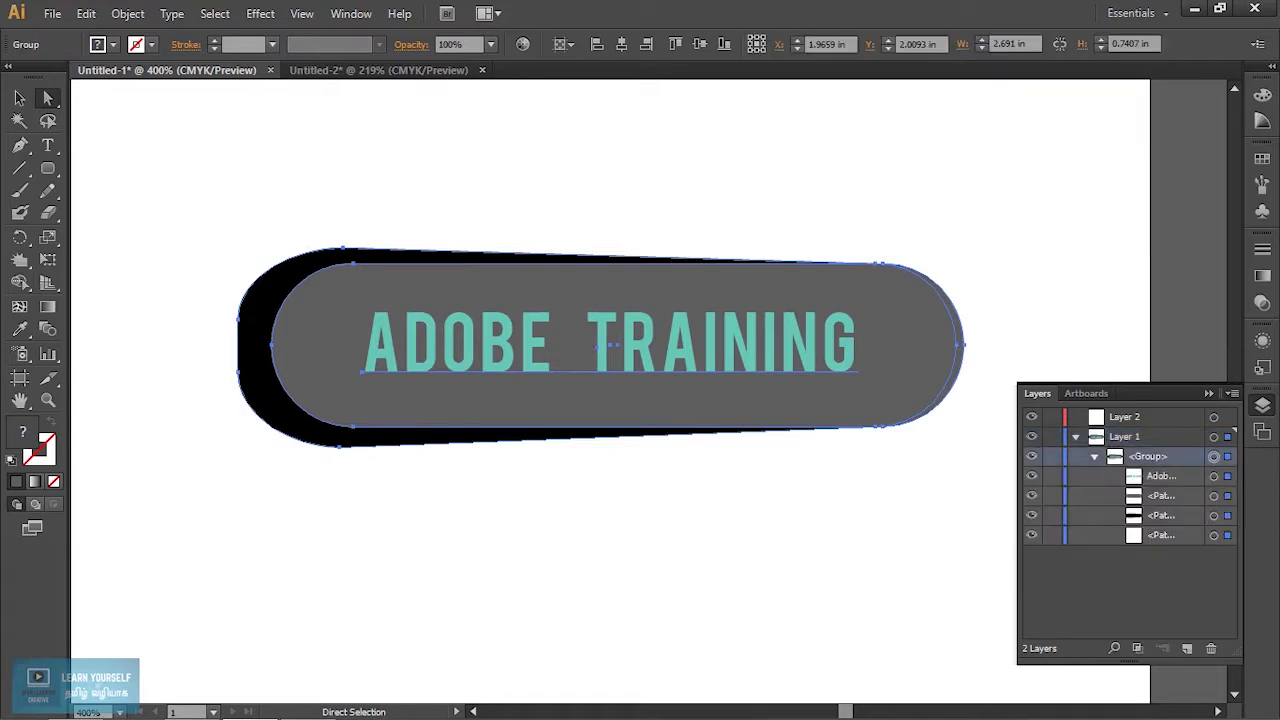
key("ctrl+shift+g")
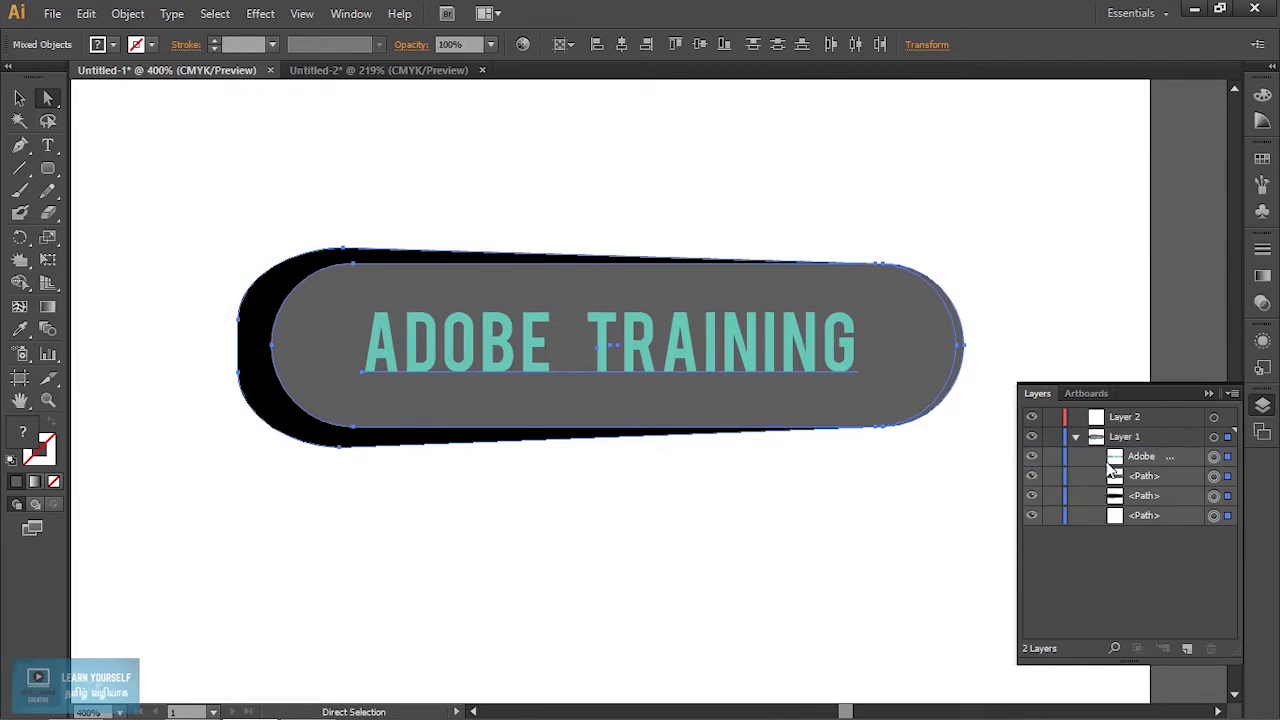
key("ctrl+g")
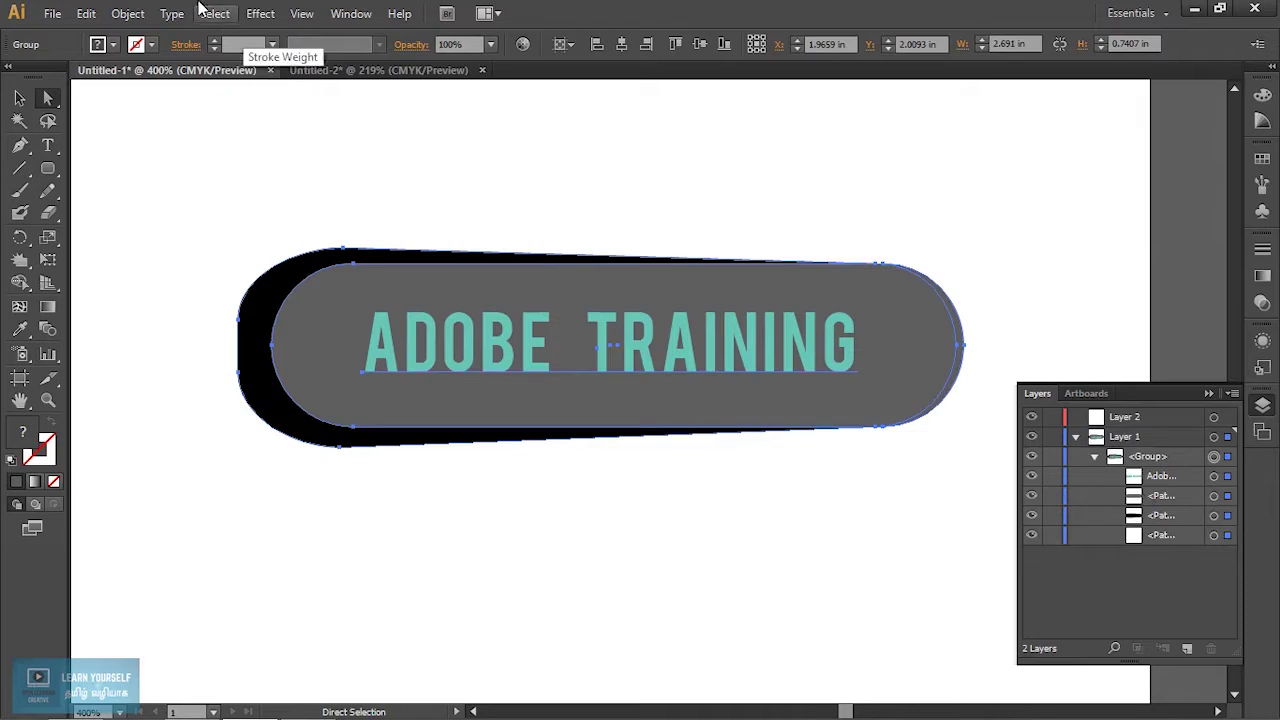
left_click(127, 13)
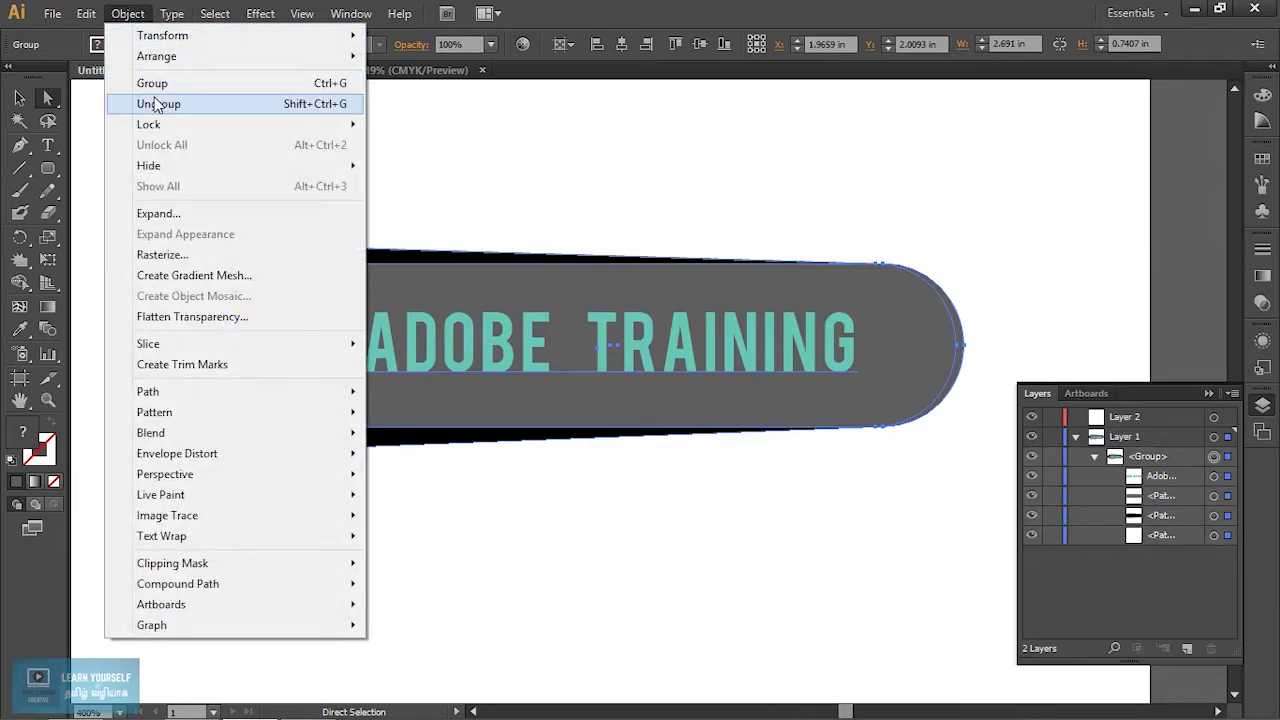
left_click(158, 104)
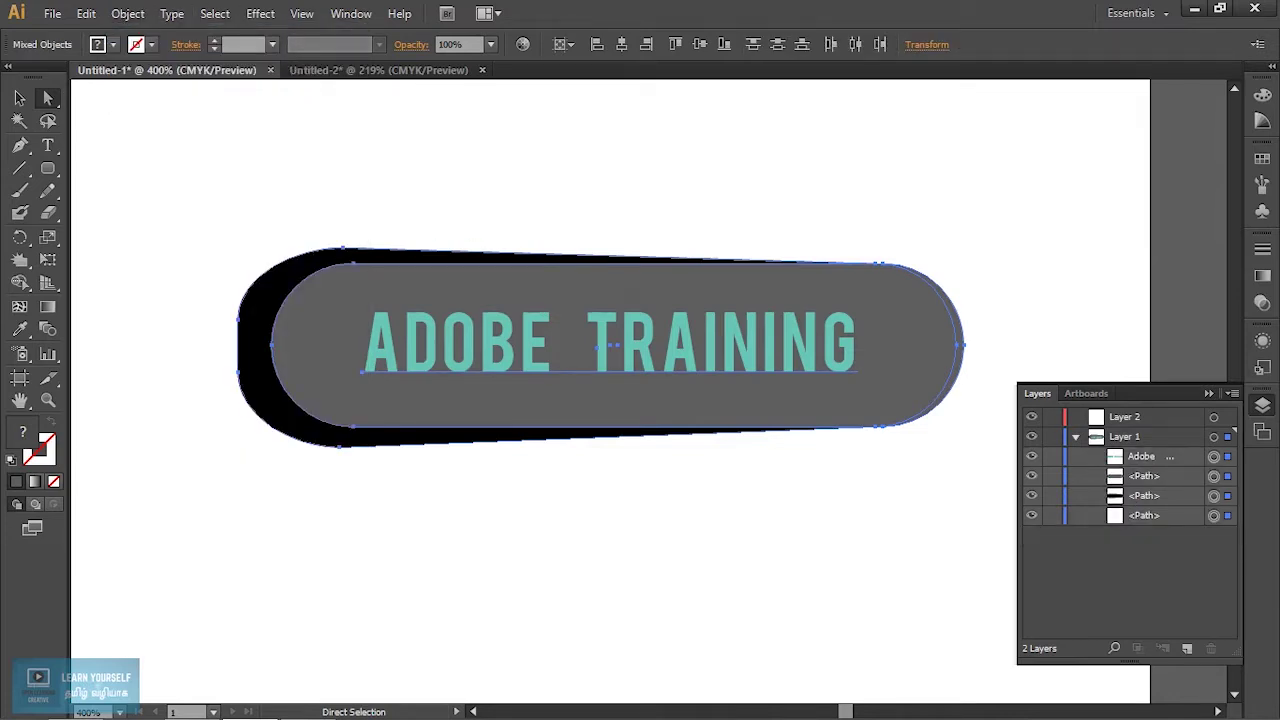
left_click(640, 520)
Pull the text up-right, the grey shape down and the black shadow up-left, then go to Untitled-2
left_click_drag(557, 357, 710, 223)
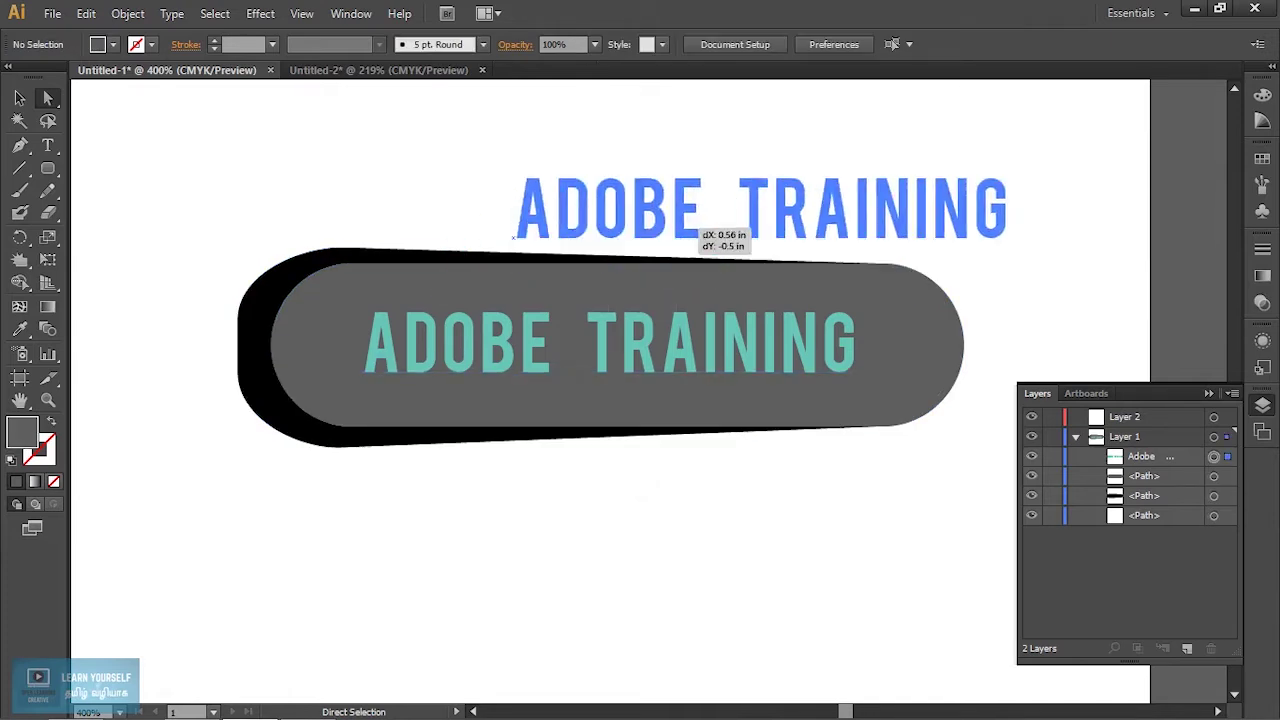
left_click_drag(617, 345, 623, 530)
left_click_drag(360, 380, 230, 270)
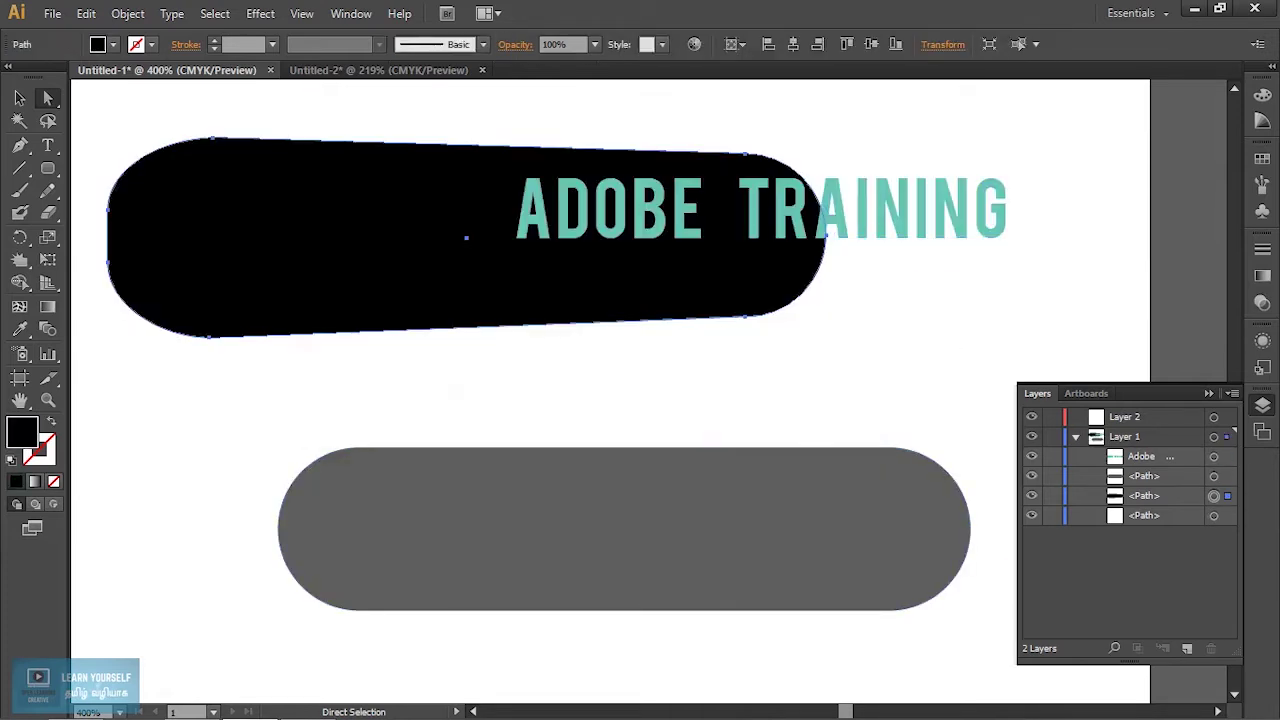
left_click_drag(790, 215, 866, 168)
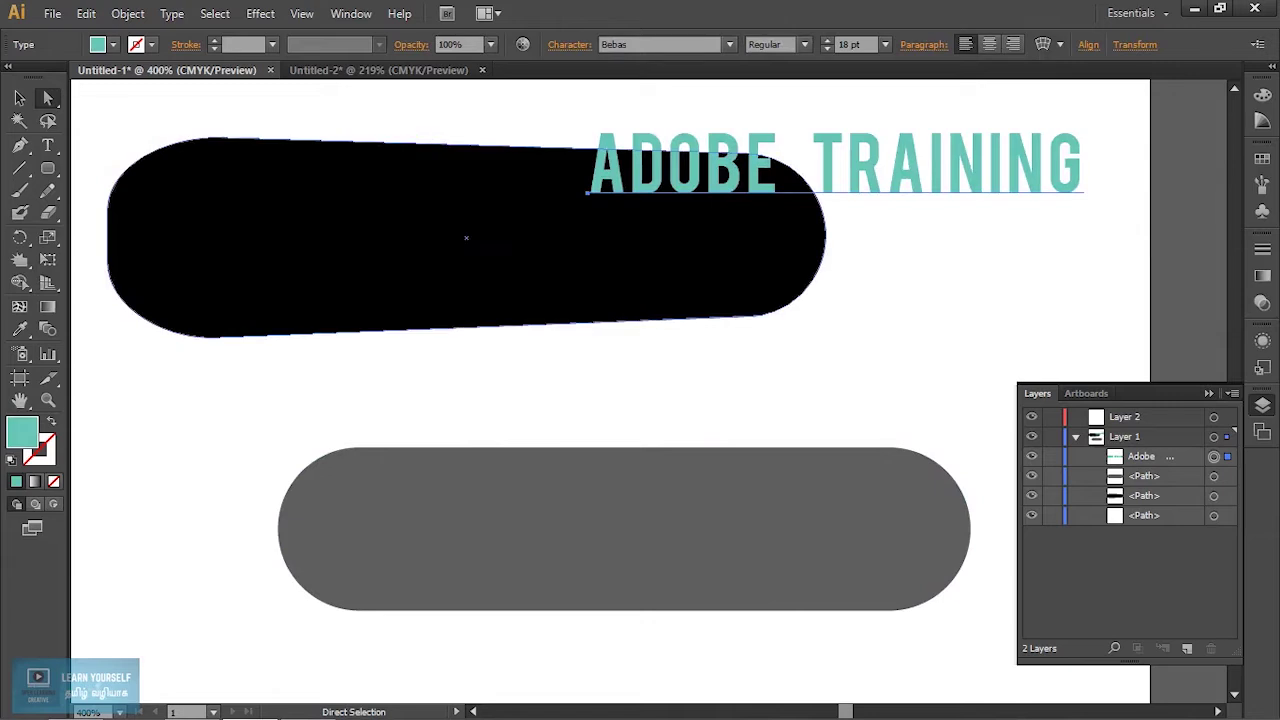
left_click(376, 76)
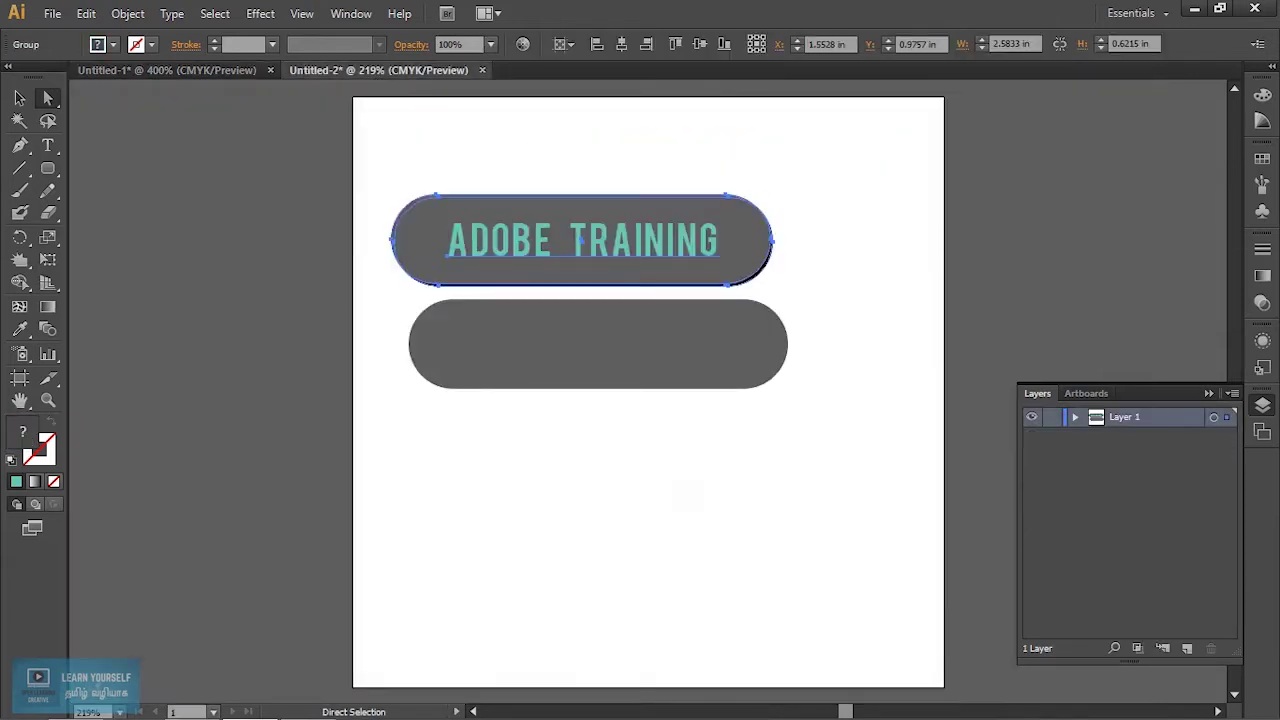
Open MediazoomsTitleHD.jpg and Image Trace it with the High Fidelity Photo preset
key("ctrl+shift+a")
left_click(52, 14)
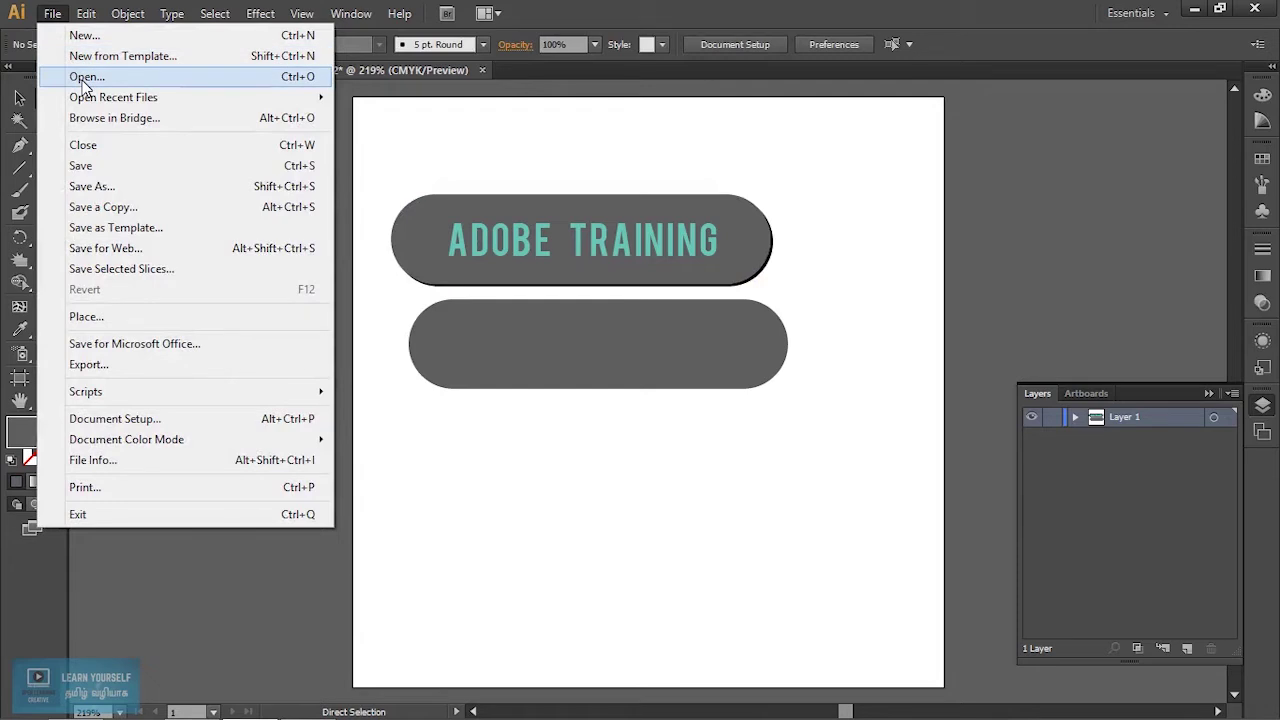
left_click(86, 77)
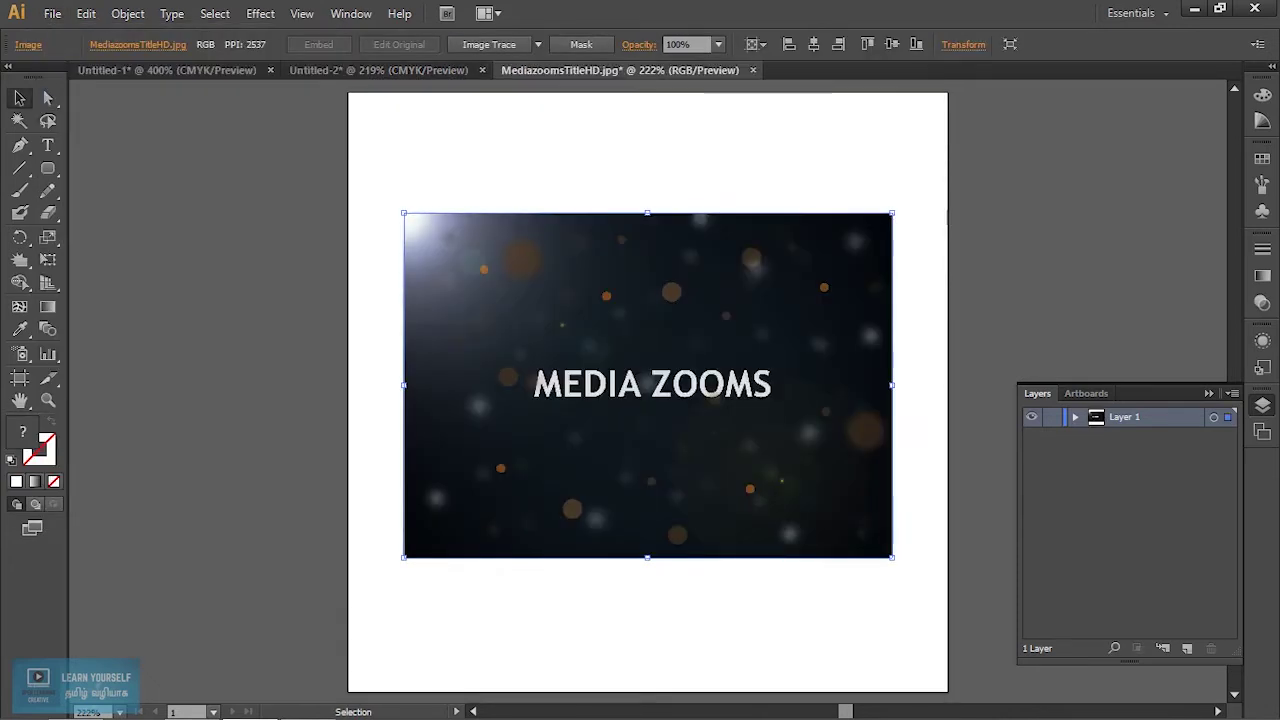
left_click(538, 44)
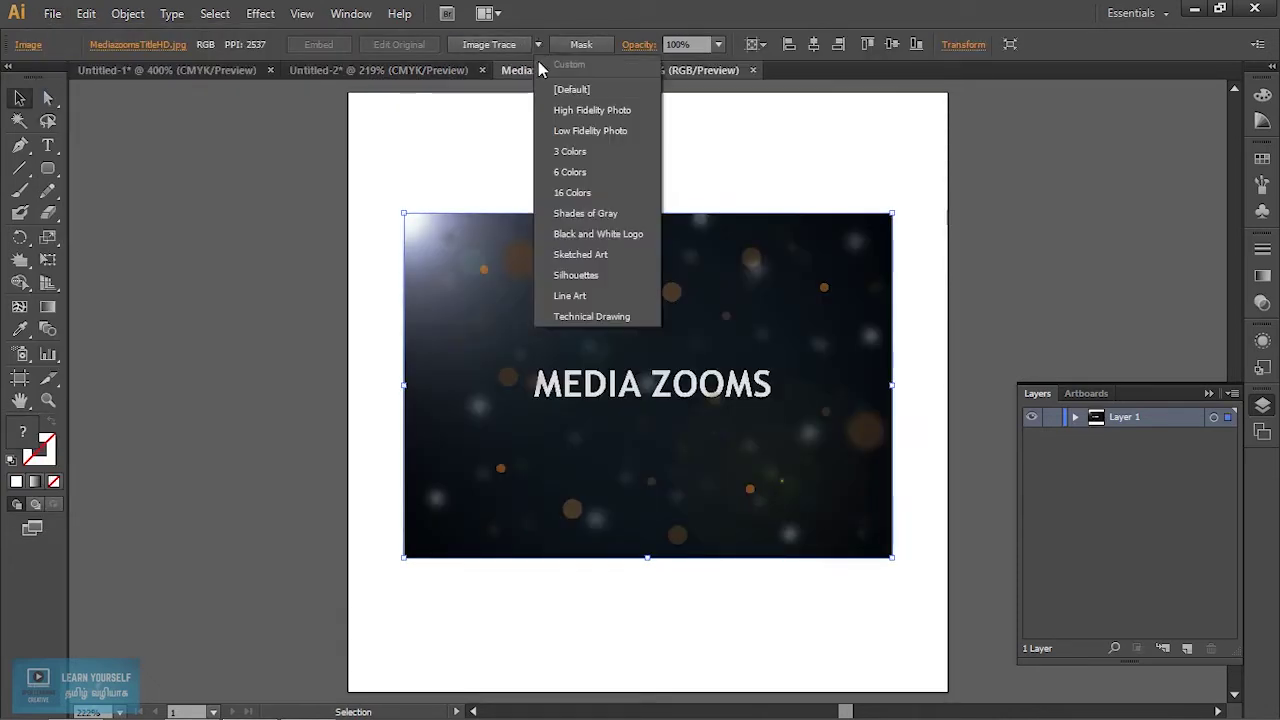
left_click(568, 112)
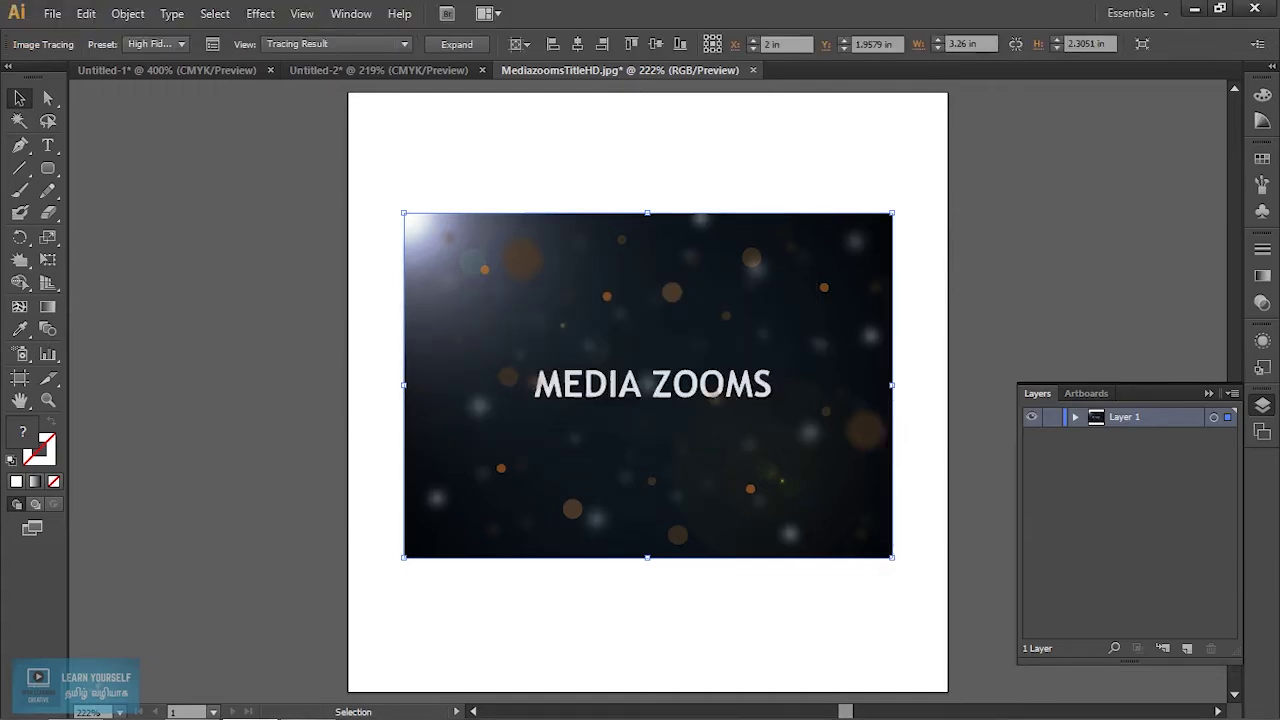
left_click(456, 44)
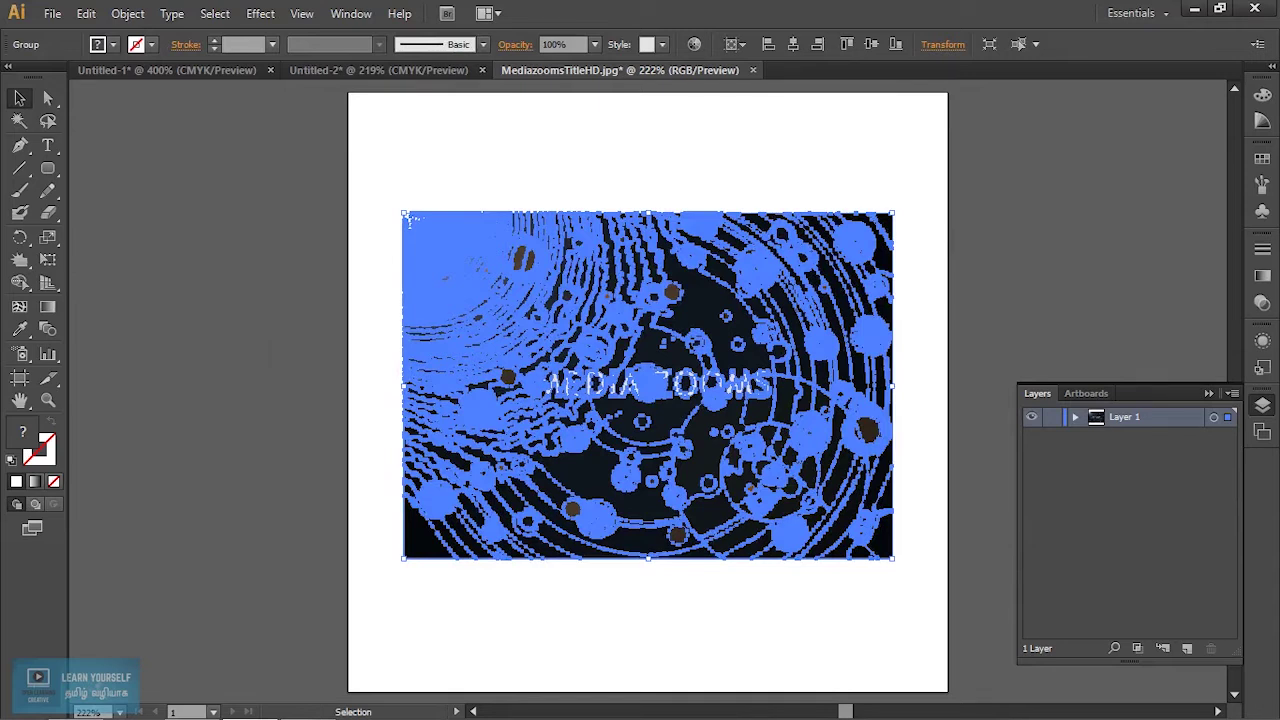
Select the traced MediazoomsTitleHD artwork and break it into individual paths with Object > Ungroup
left_click(340, 290)
left_click(505, 400)
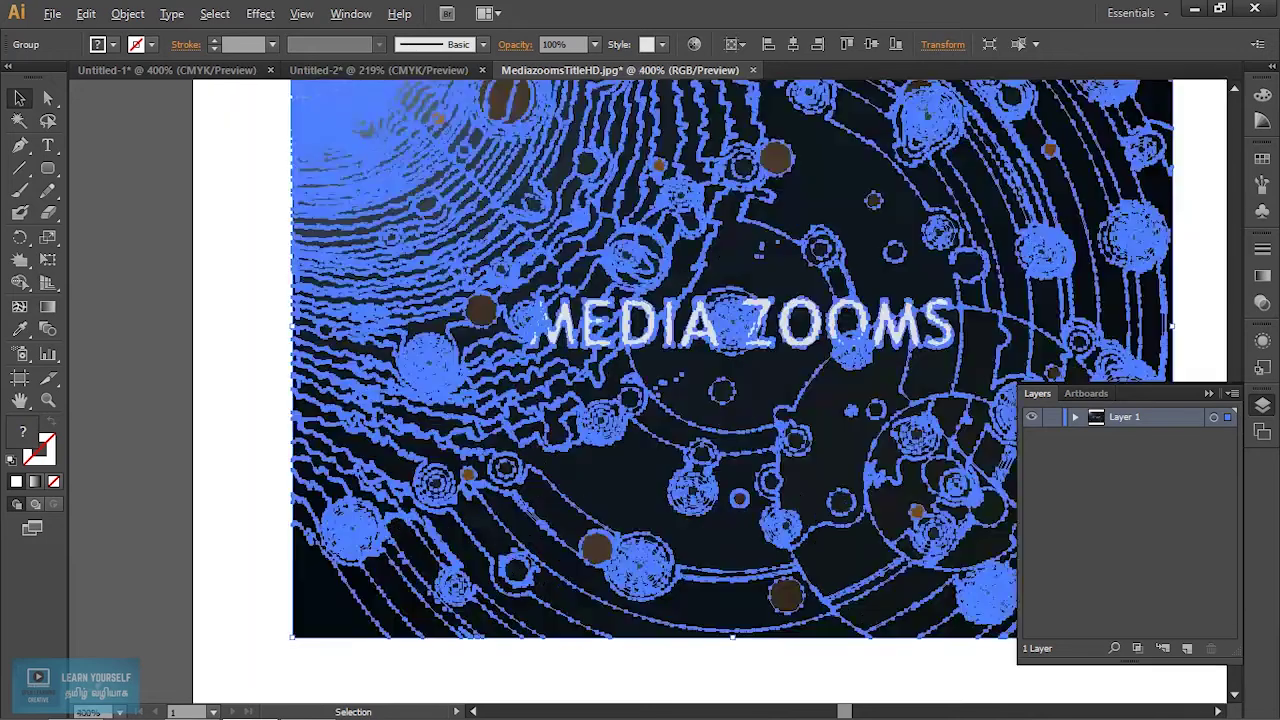
key("ctrl+equal")
key("ctrl+equal")
key("ctrl+minus")
key("ctrl+minus")
left_click(622, 449)
left_click(128, 13)
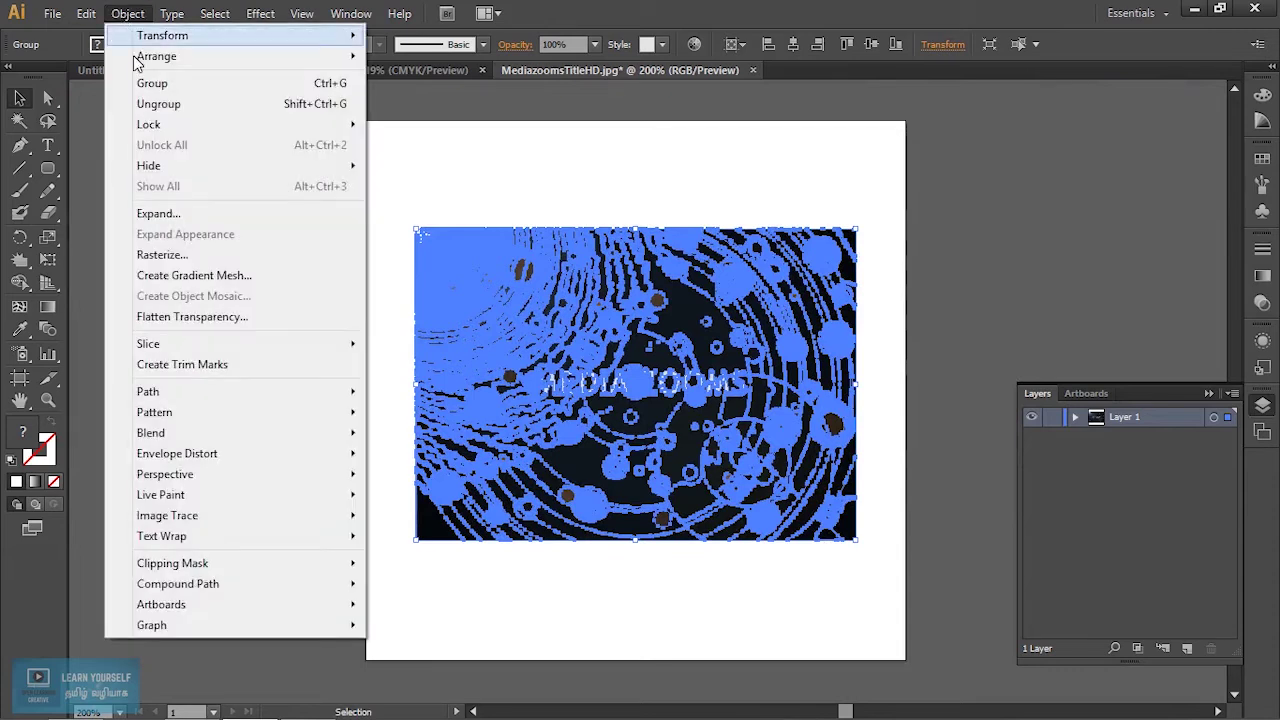
left_click(146, 101)
key("ctrl+shift+a")
Drag about nine traced fragments, including a dark circle, crescent and hook, outward beyond the photo's edges
mouse_move(515, 392)
left_mouse_down()
mouse_move(462, 480)
mouse_move(505, 345)
mouse_move(612, 268)
mouse_move(514, 277)
left_mouse_up()
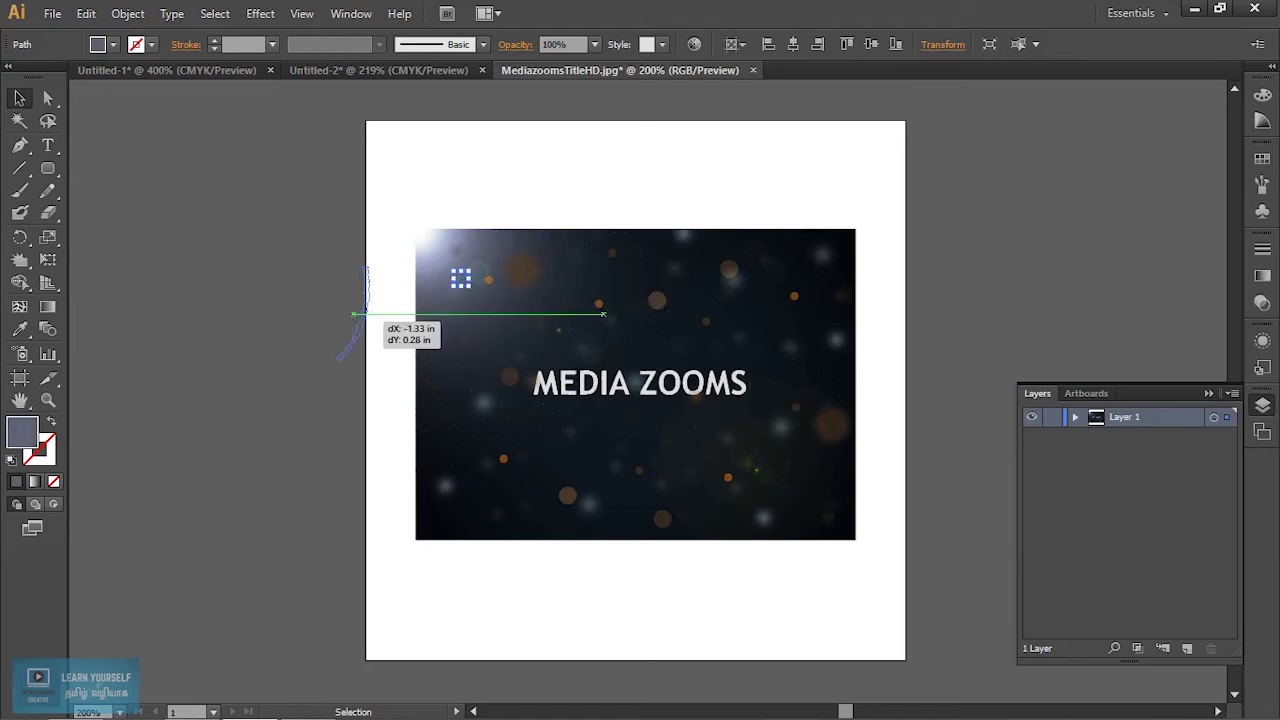
left_click_drag(684, 473, 441, 519)
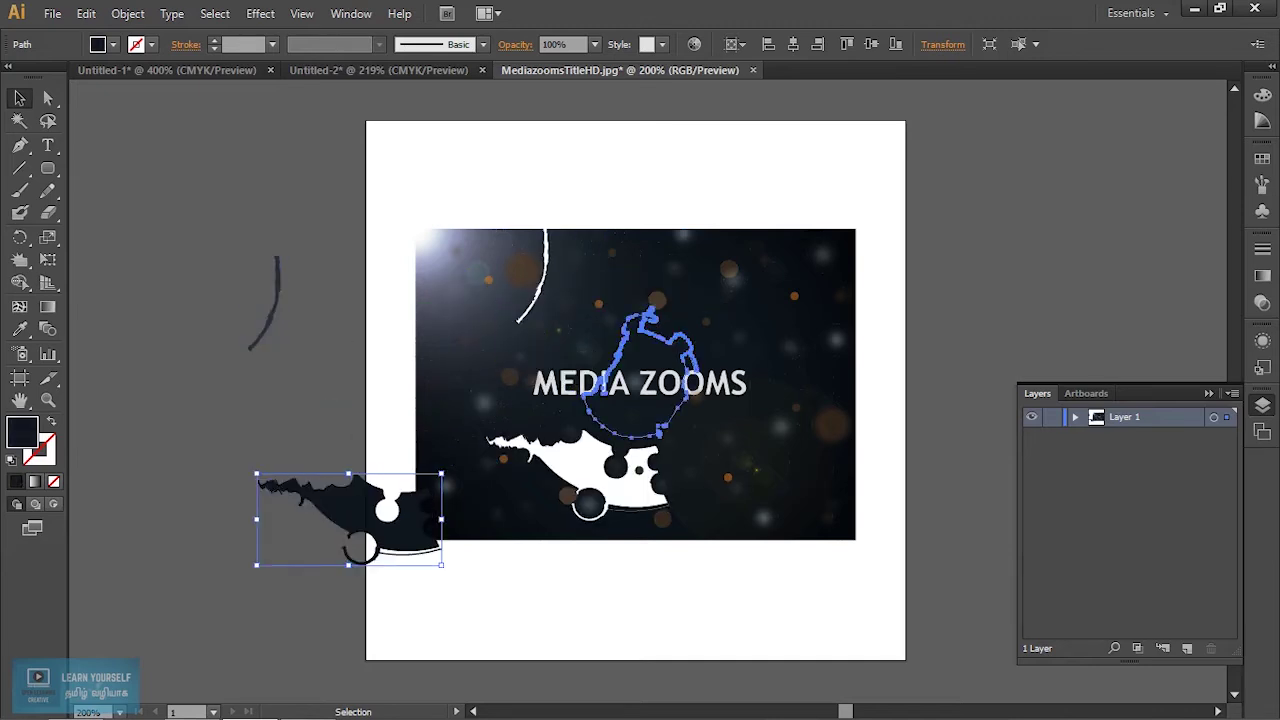
left_click_drag(600, 420, 660, 560)
mouse_move(860, 300)
left_mouse_down()
mouse_move(697, 305)
mouse_move(680, 200)
left_mouse_up()
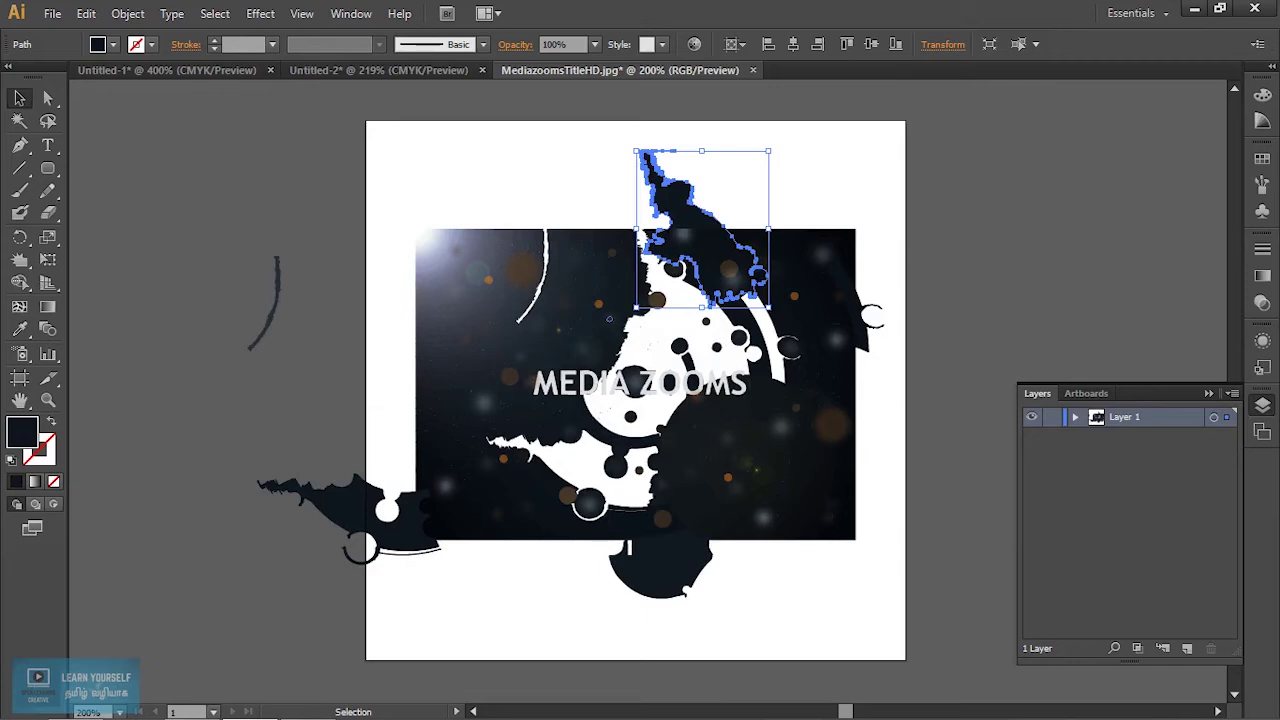
left_click_drag(508, 182, 900, 490)
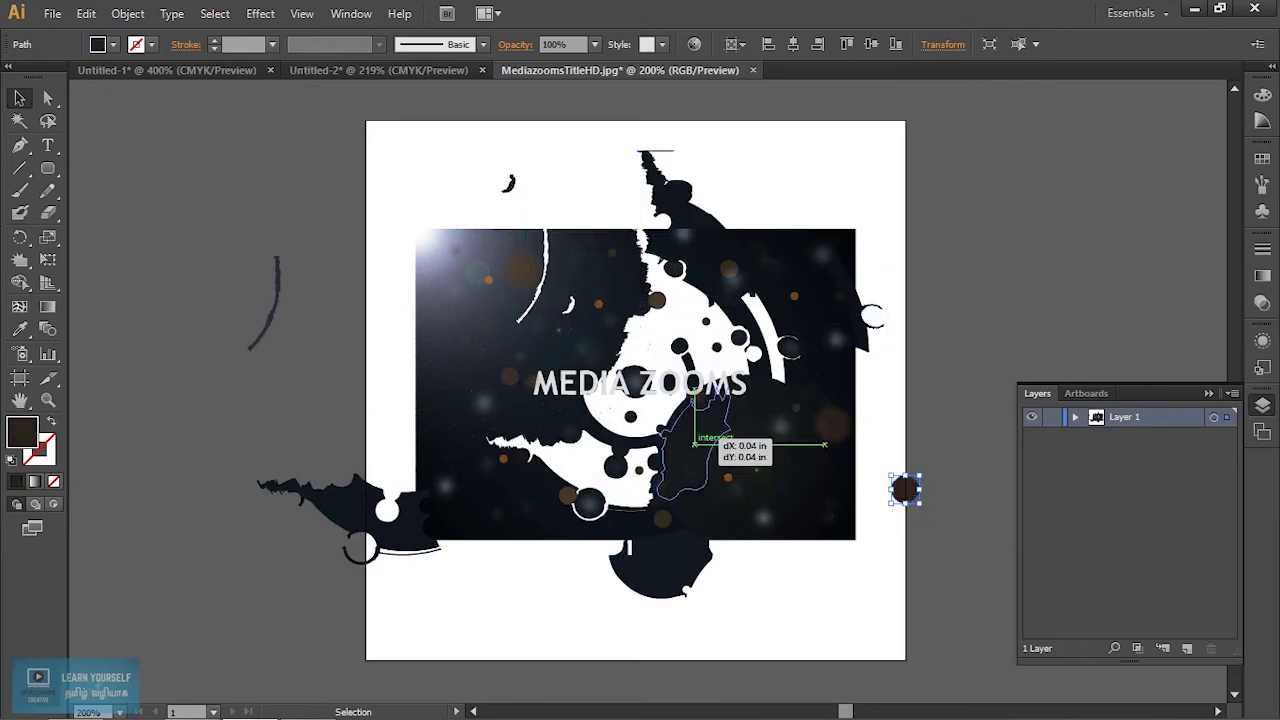
left_click_drag(760, 460, 820, 580)
left_click(929, 492)
left_click_drag(831, 423, 945, 366)
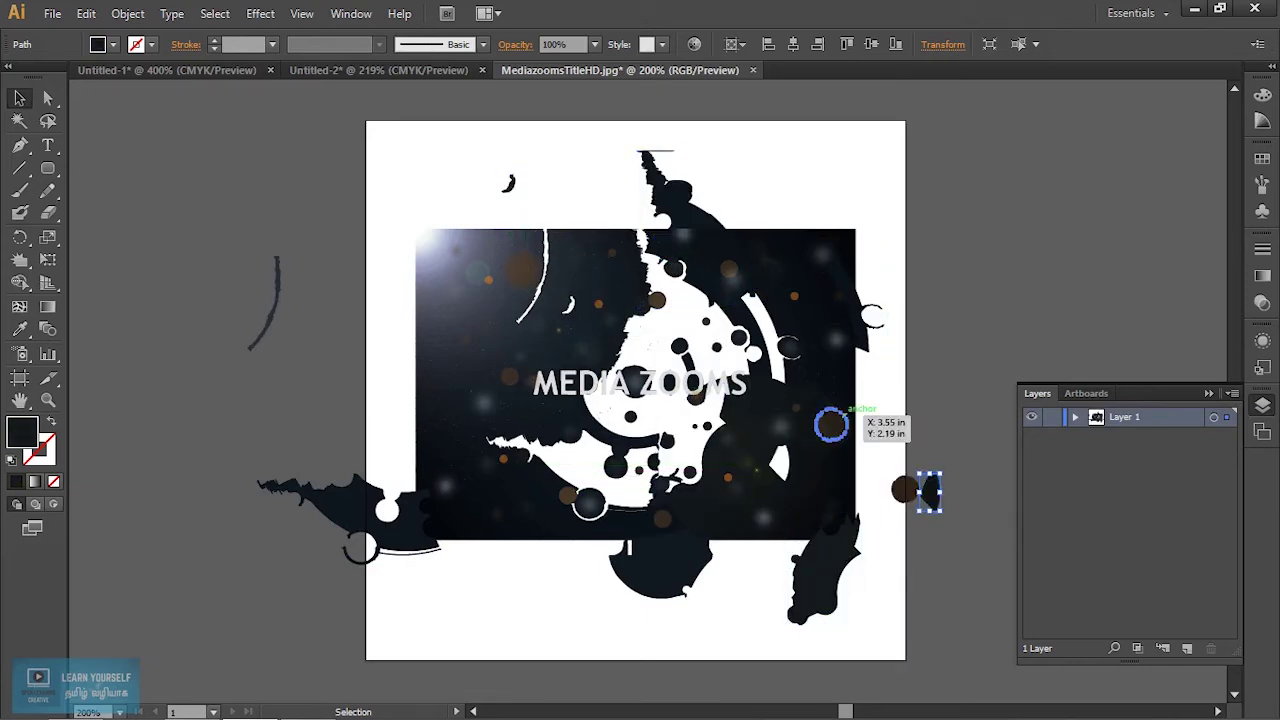
left_click_drag(828, 262, 895, 235)
left_click_drag(920, 300, 868, 215)
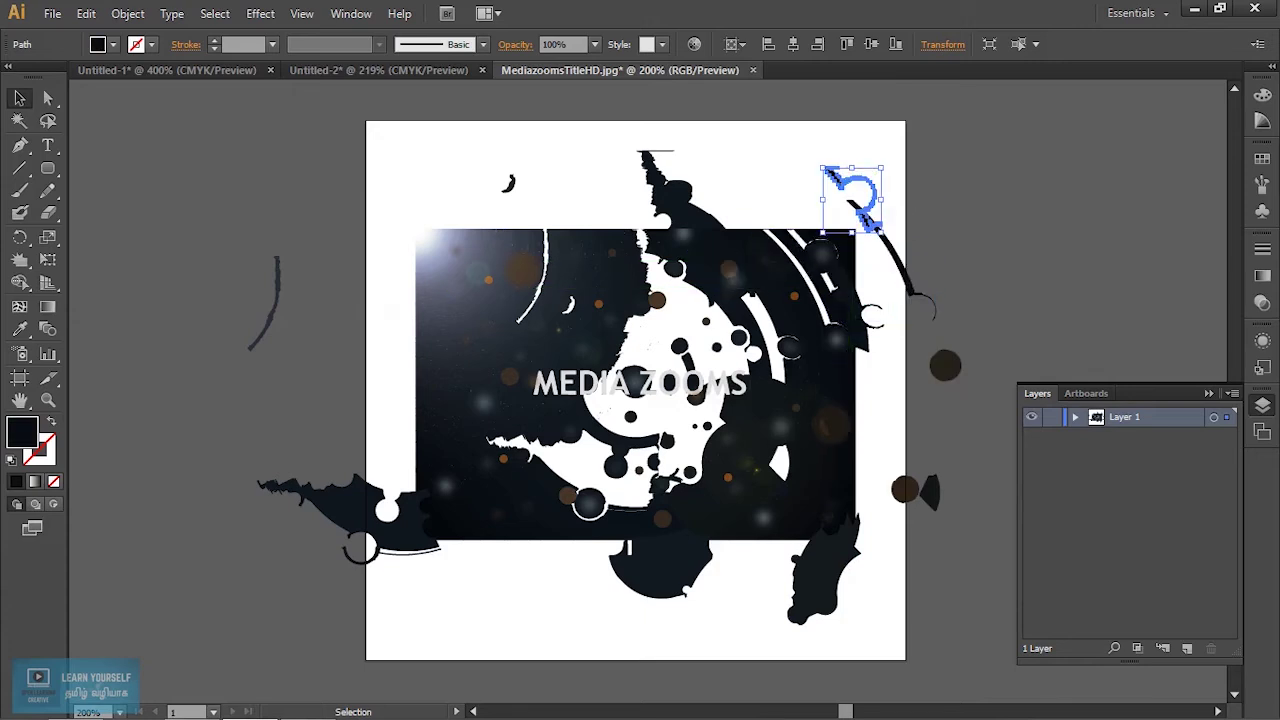